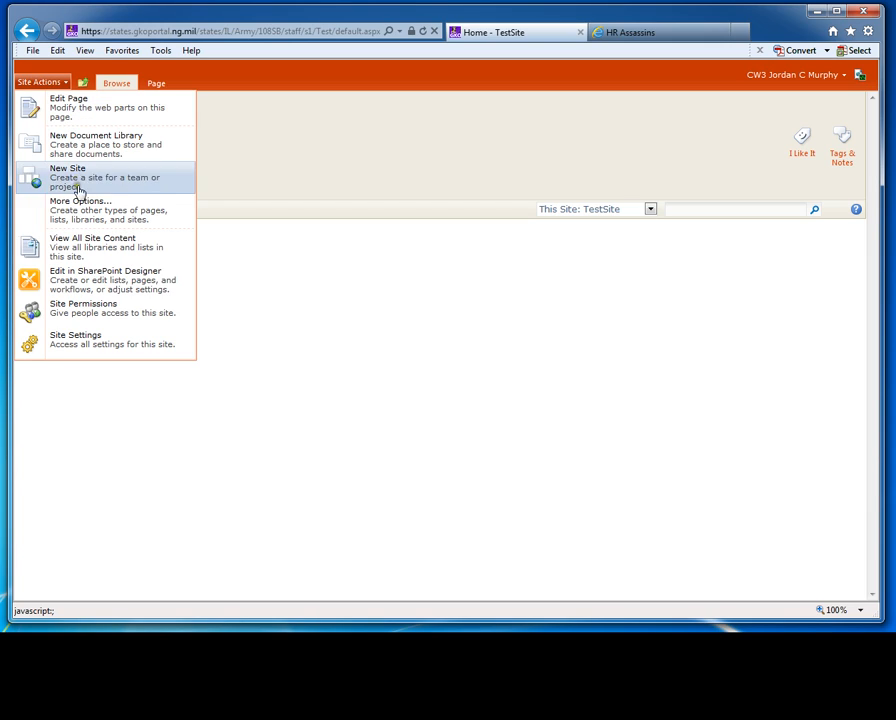
From the site permissions, start a new SharePoint group and name it 108SB_HR_Assassins
click(78, 306)
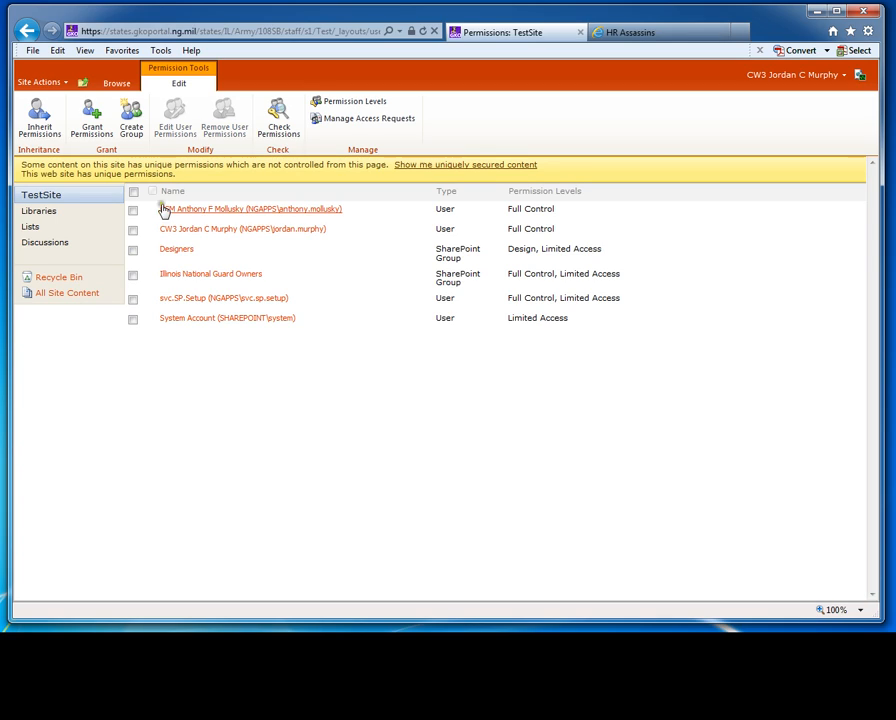
click(128, 118)
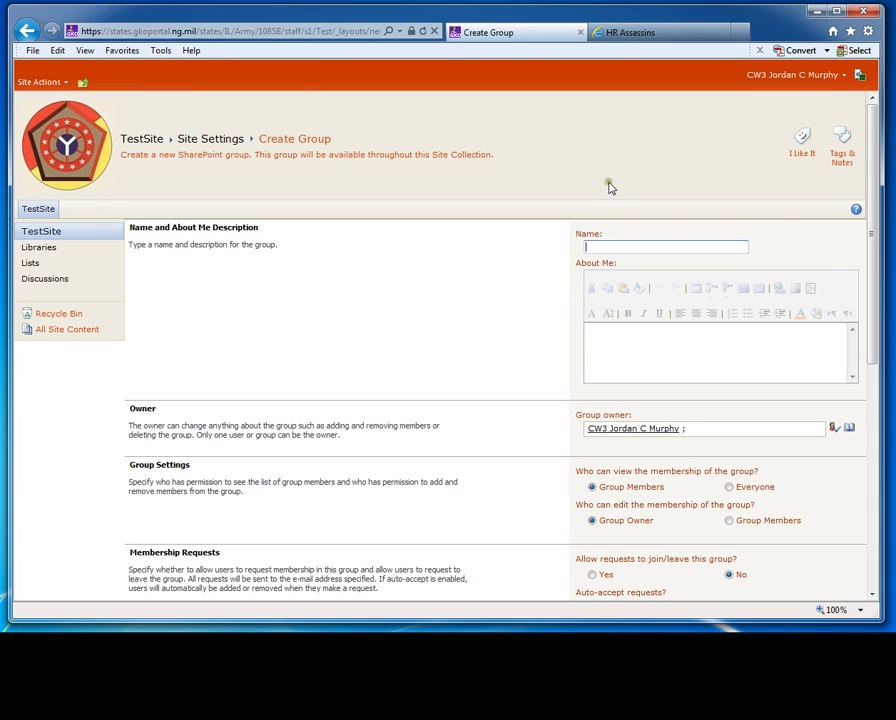
click(612, 243)
click(614, 246)
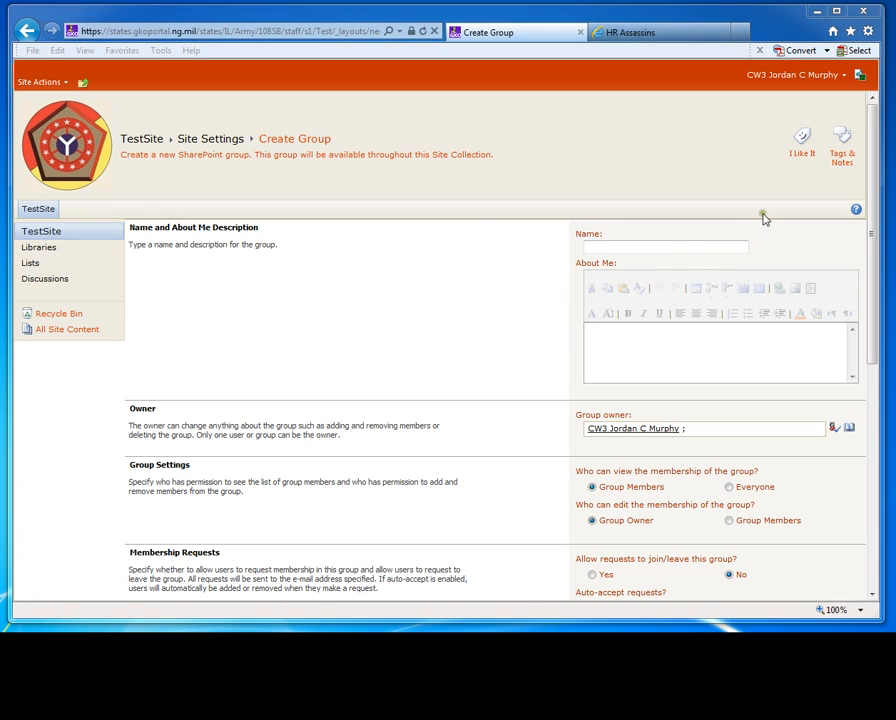
click(619, 244)
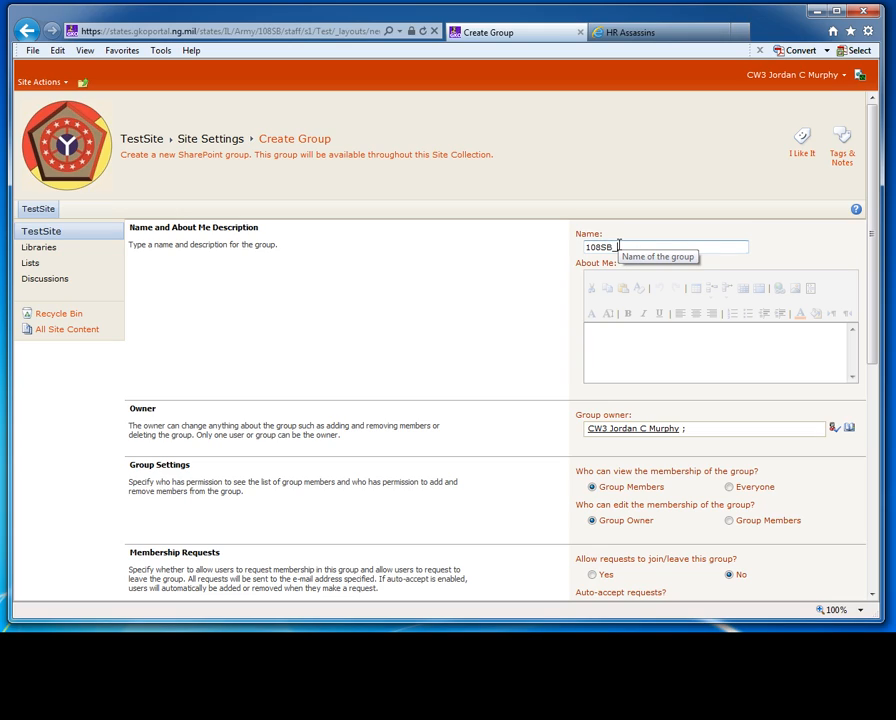
text(HR_Assassins)
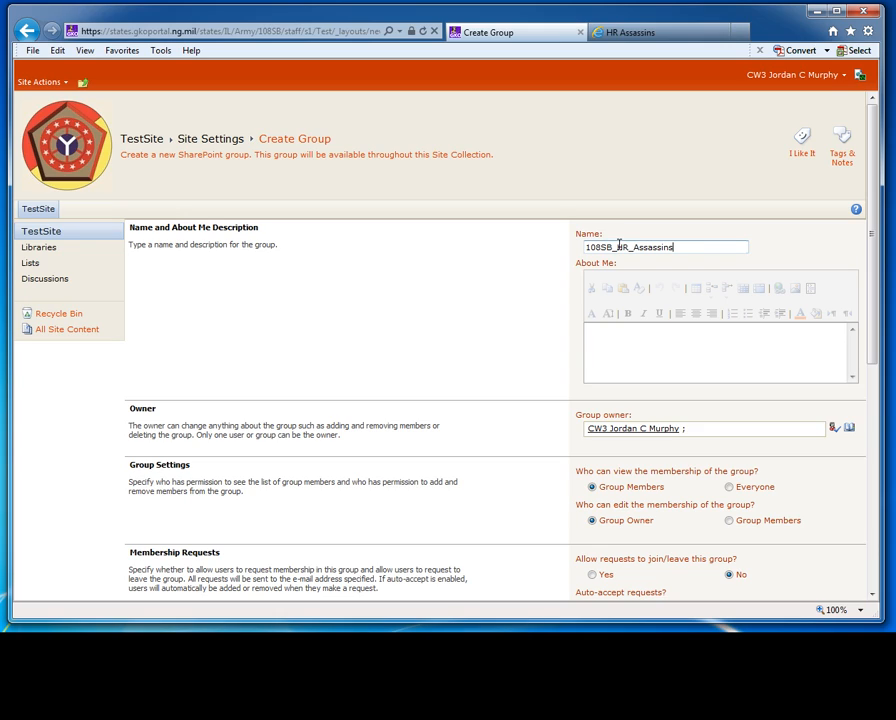
Enter "List of 420As and other HR Assassins." as the group's About Me description
click(688, 336)
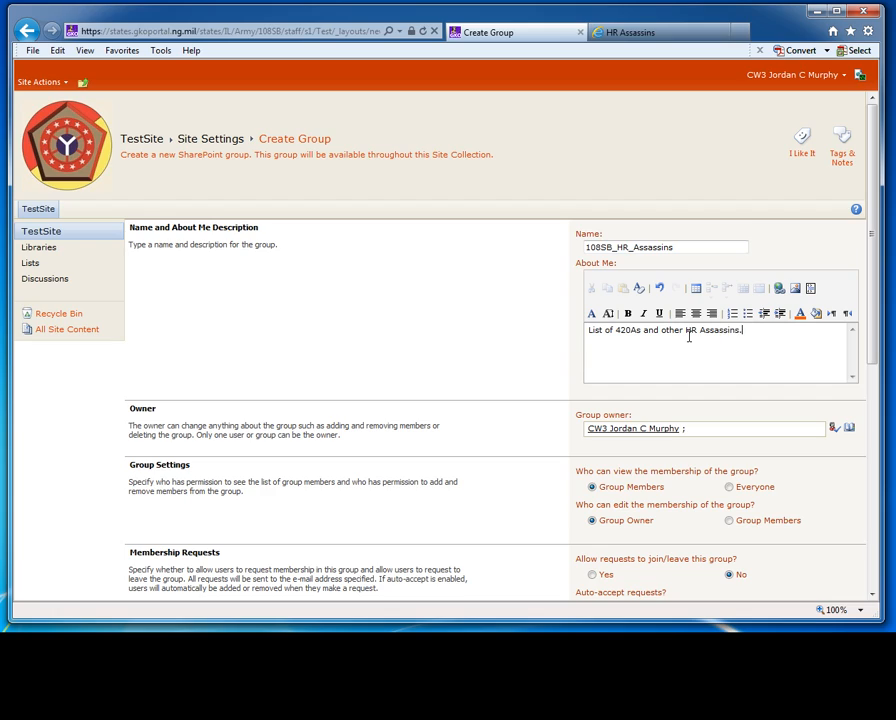
click(527, 412)
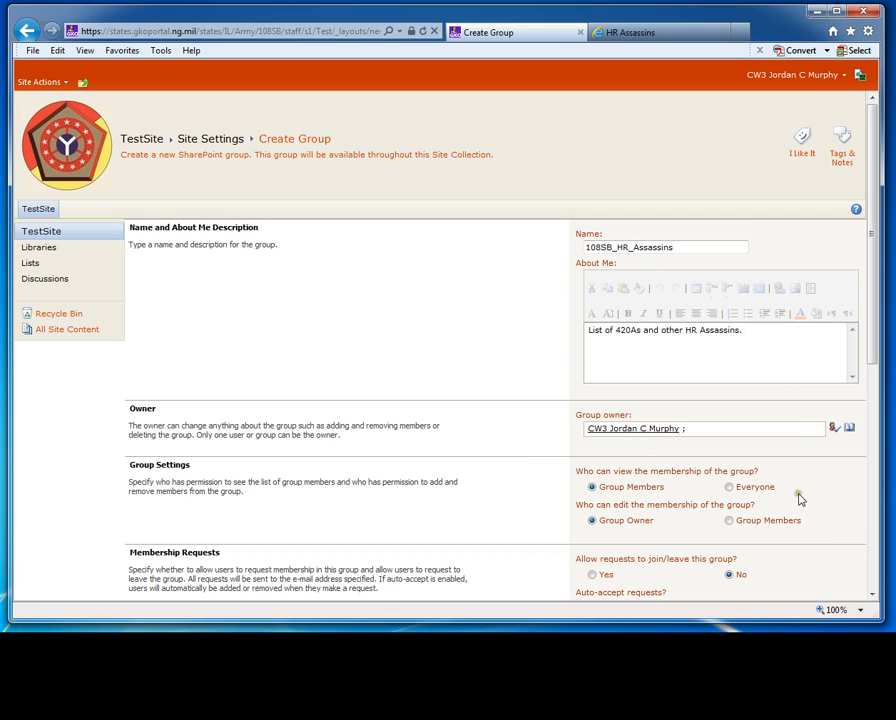
click(444, 320)
Search the people and groups directory for 108th and set 108th Site Admins as the group owner
scroll(472, 334, down, 2)
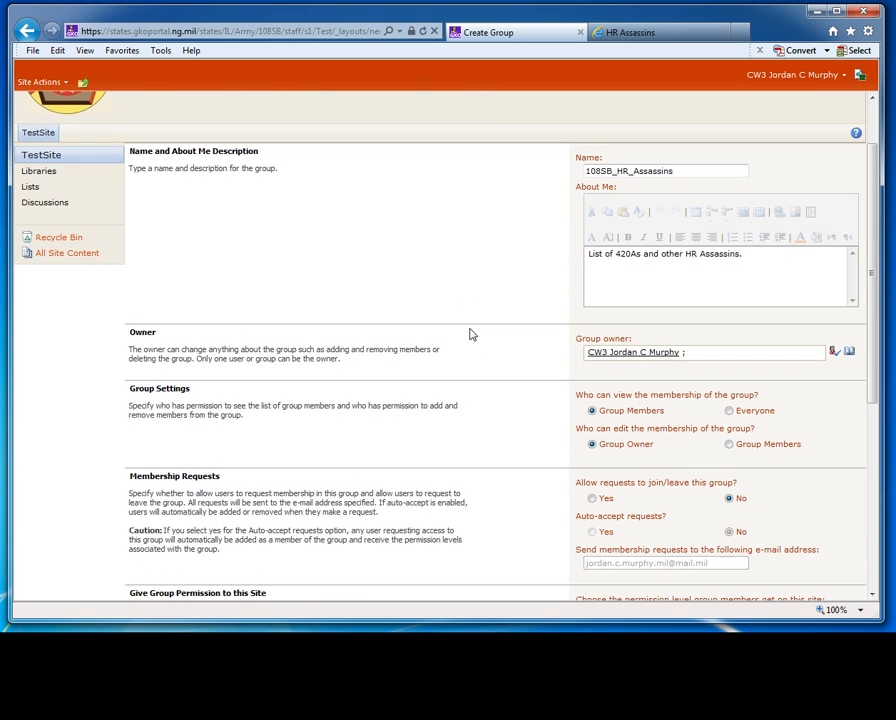
scroll(472, 334, down, 2)
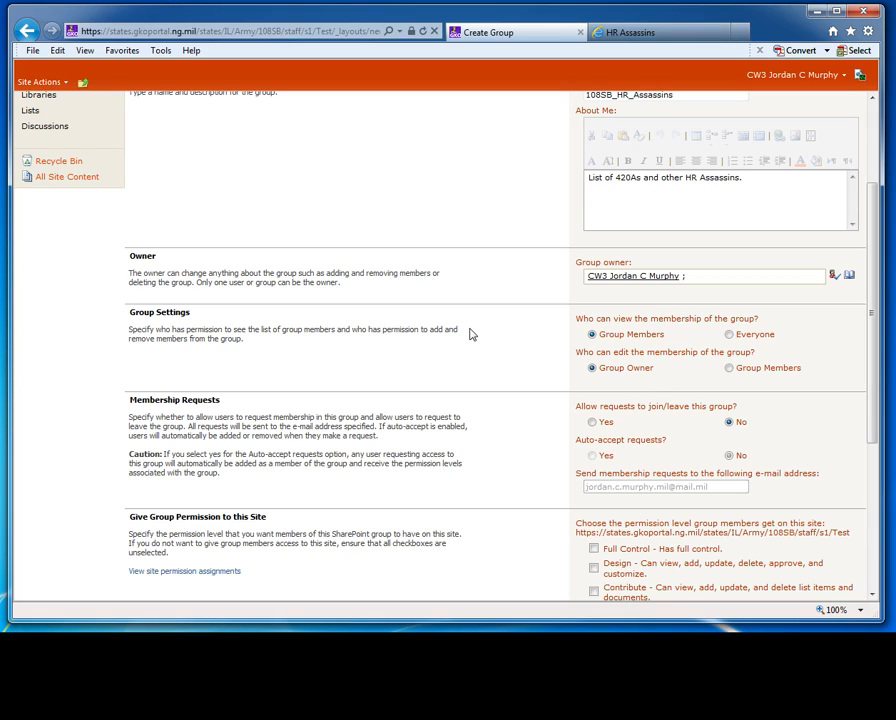
click(849, 275)
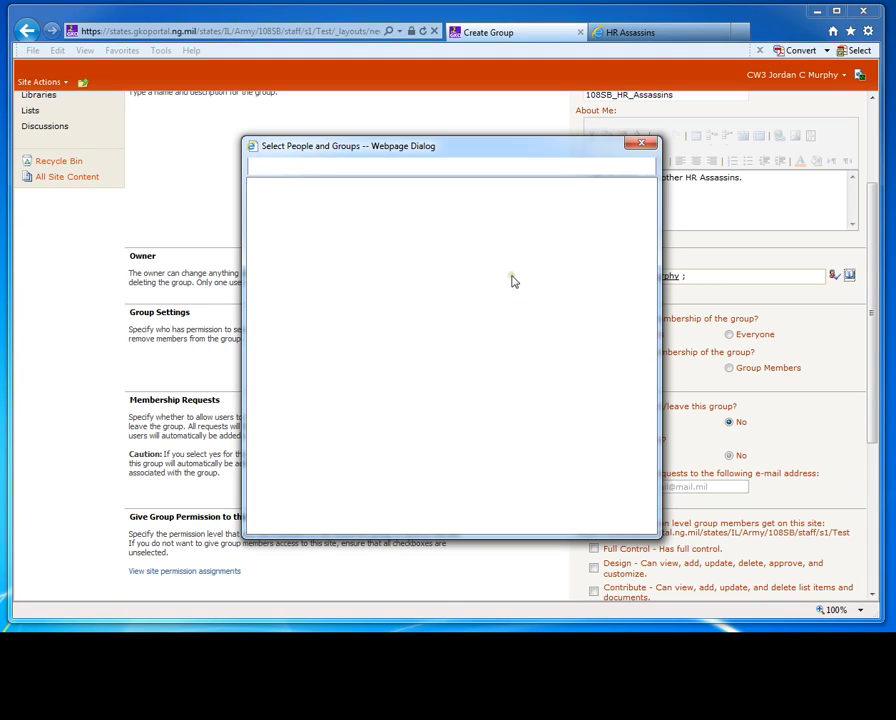
click(310, 258)
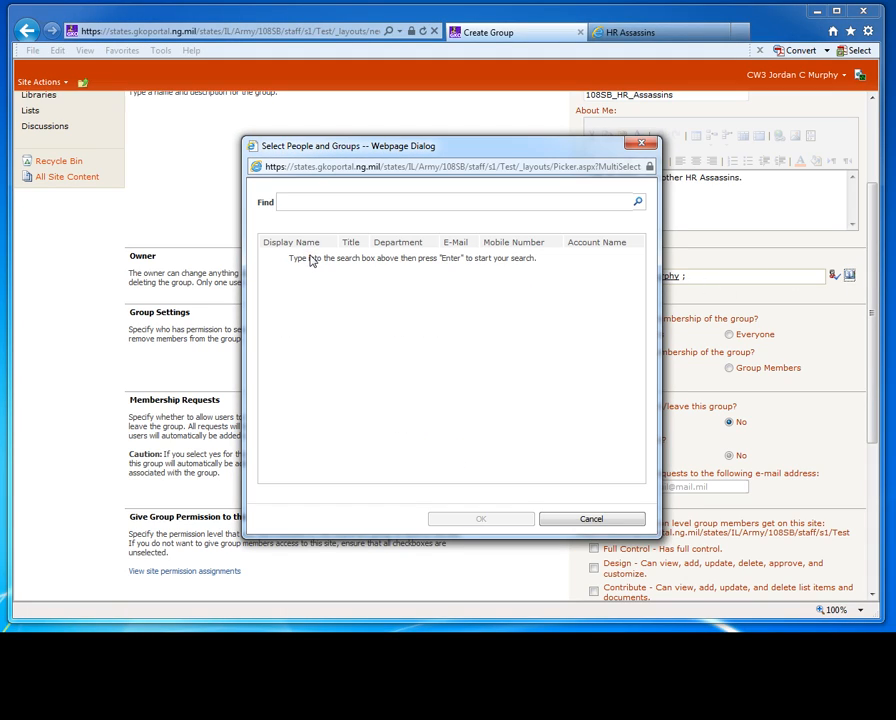
click(306, 198)
key(Return)
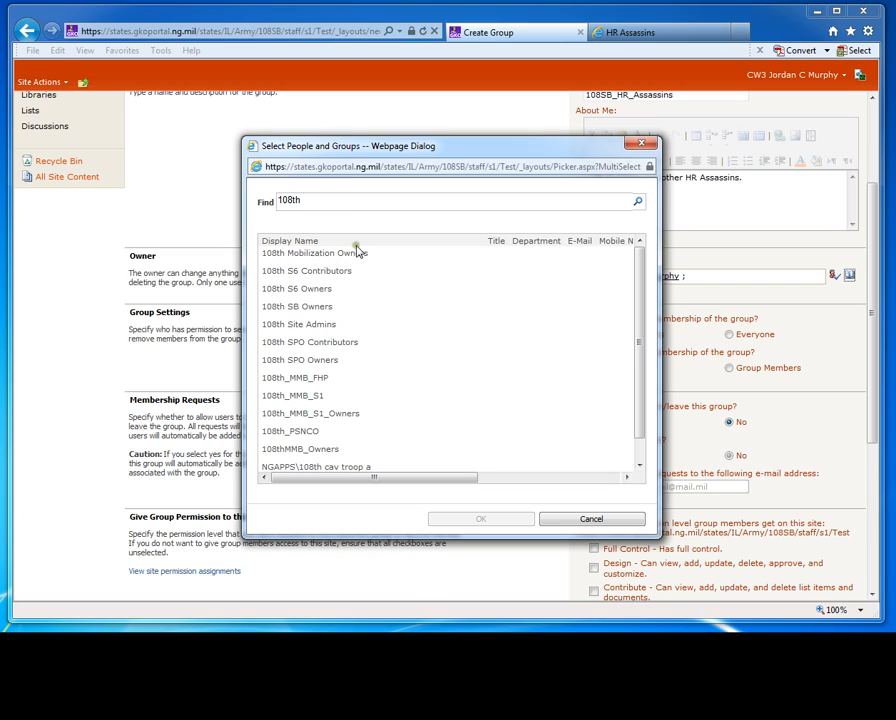
click(326, 396)
scroll(366, 398, down, 1)
scroll(340, 355, up, 1)
click(297, 325)
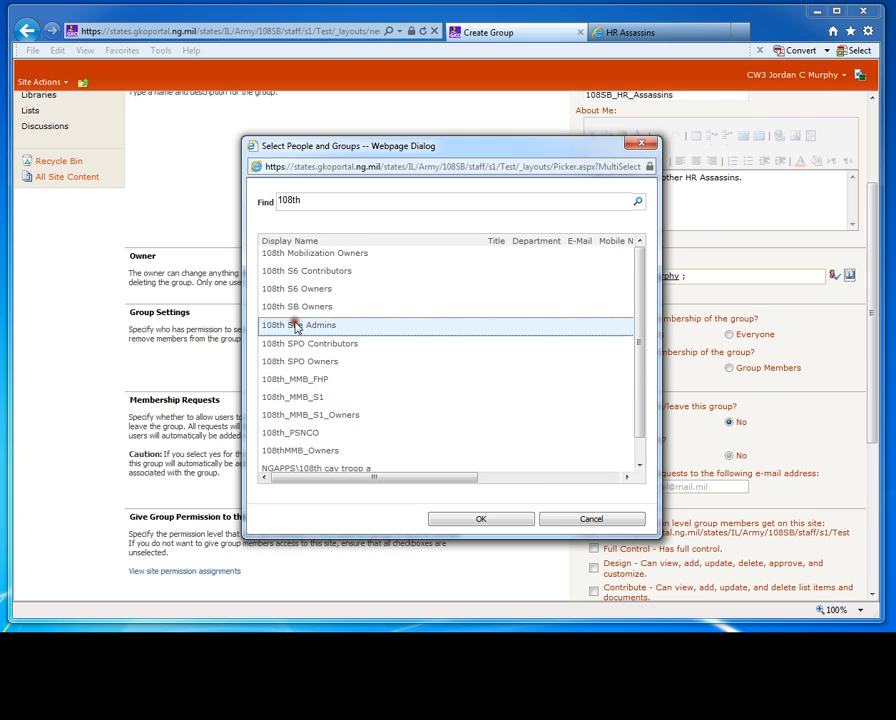
click(478, 519)
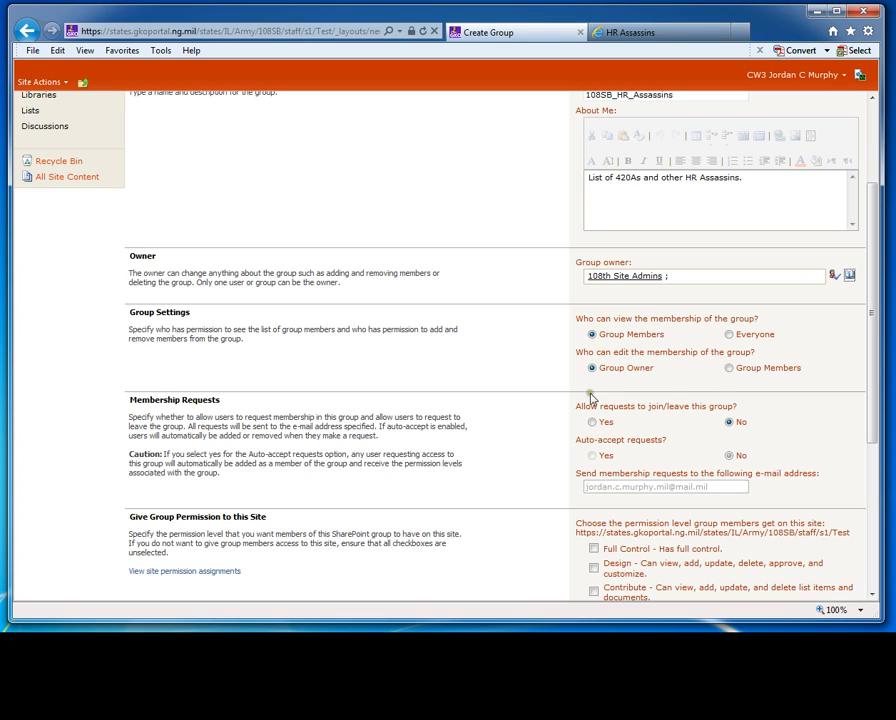
Give the group the Design permission level on this site and create the group
scroll(497, 388, down, 1)
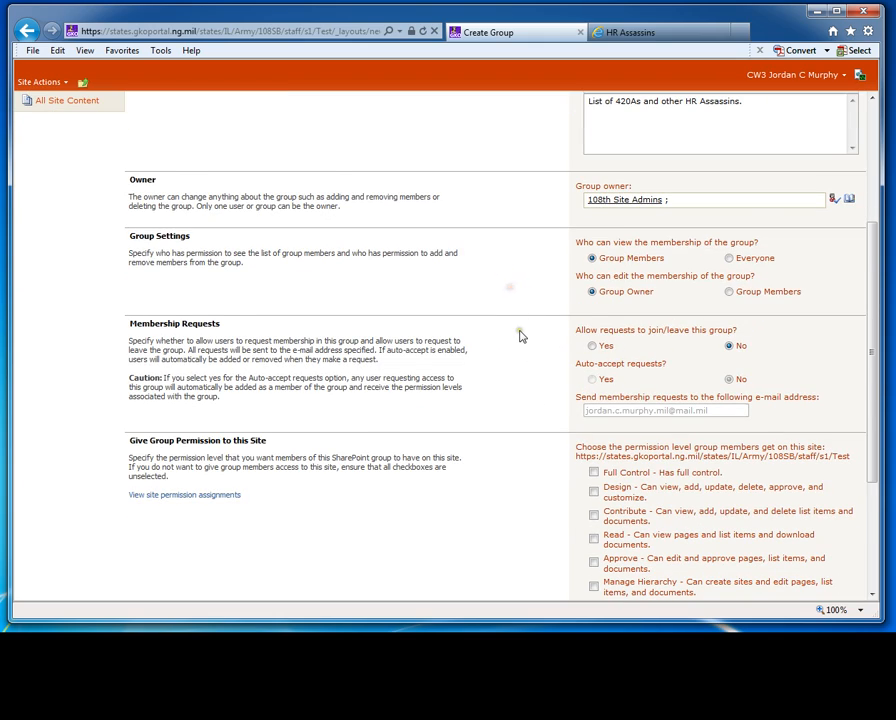
scroll(518, 336, down, 1)
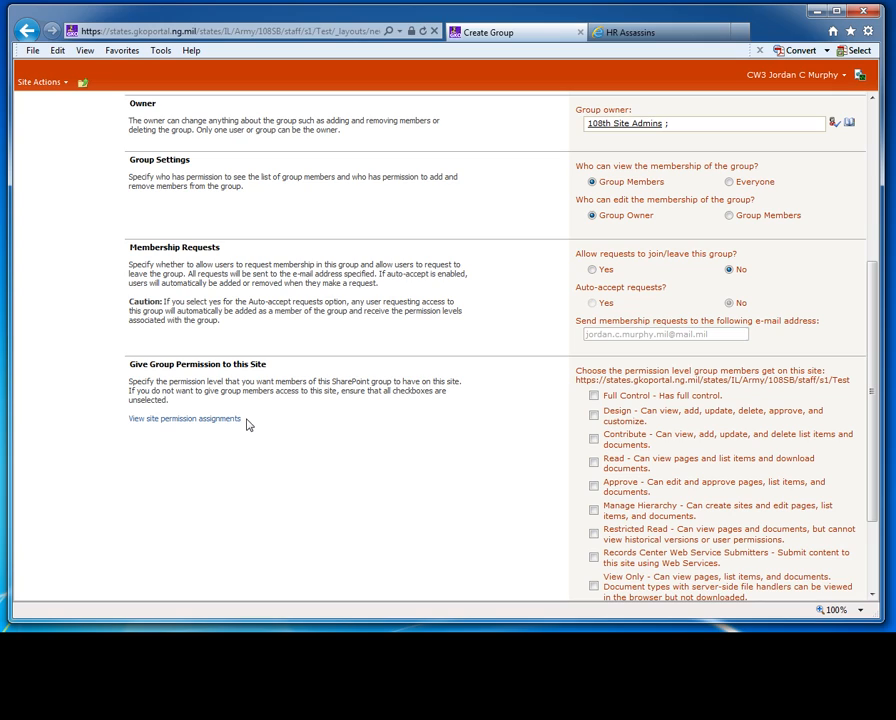
click(524, 450)
scroll(526, 420, down, 3)
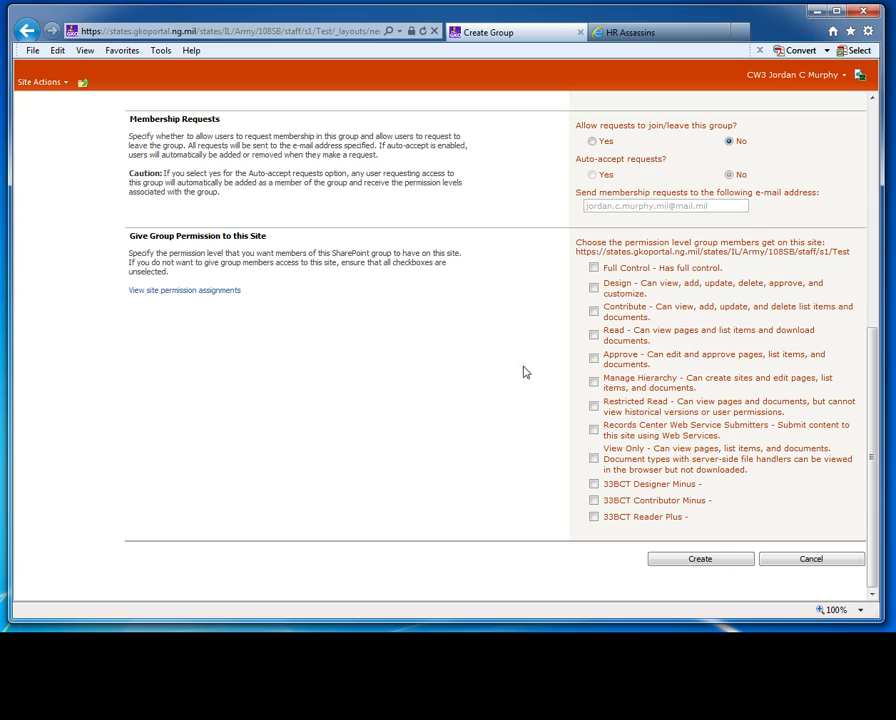
click(593, 287)
click(698, 560)
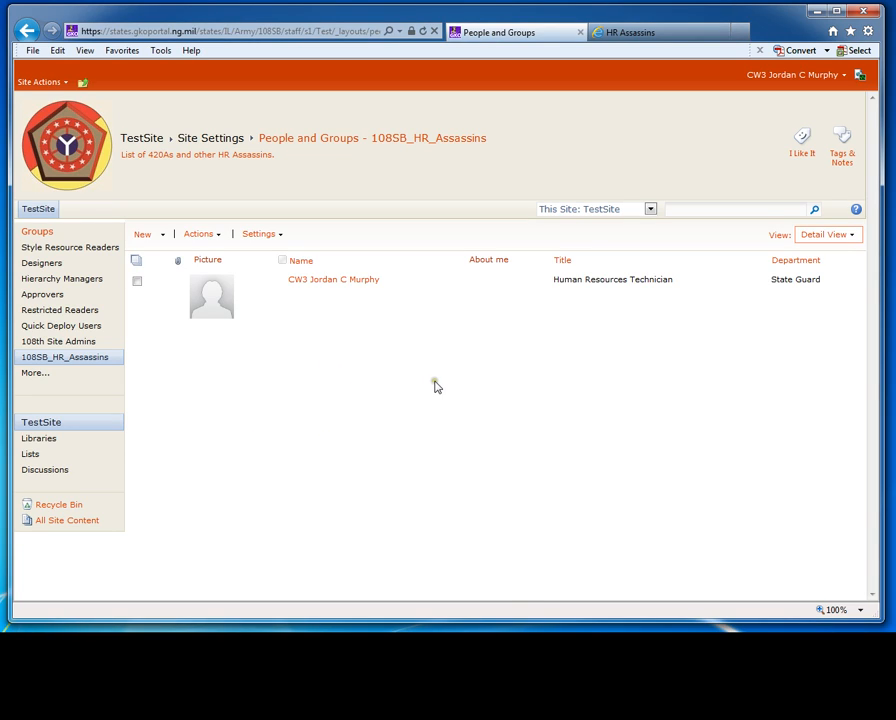
click(435, 386)
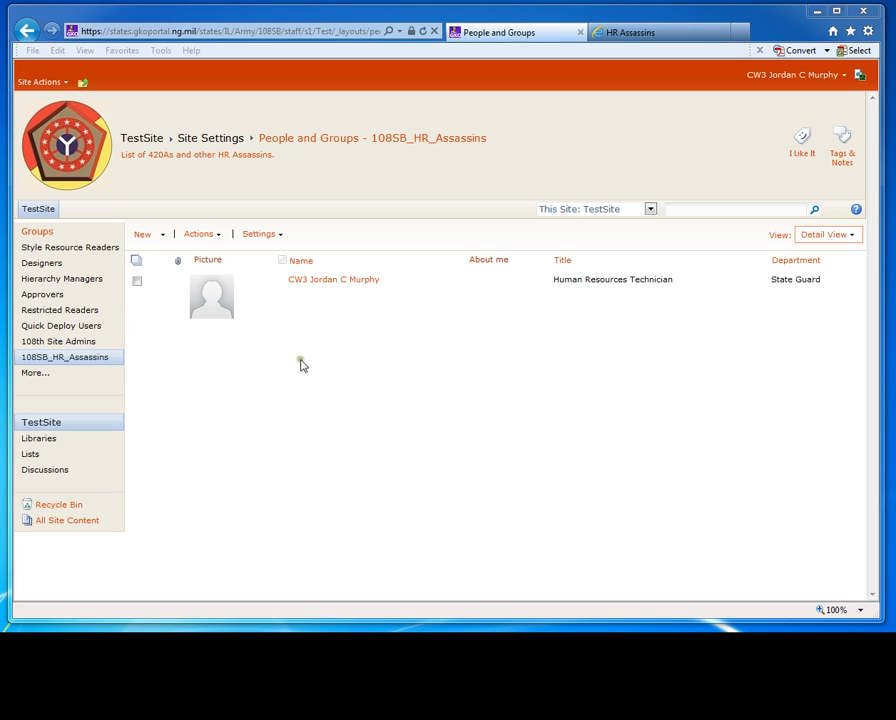
Start adding users to the 108SB_HR_Assassins group and open the directory browser for choosing them
click(165, 238)
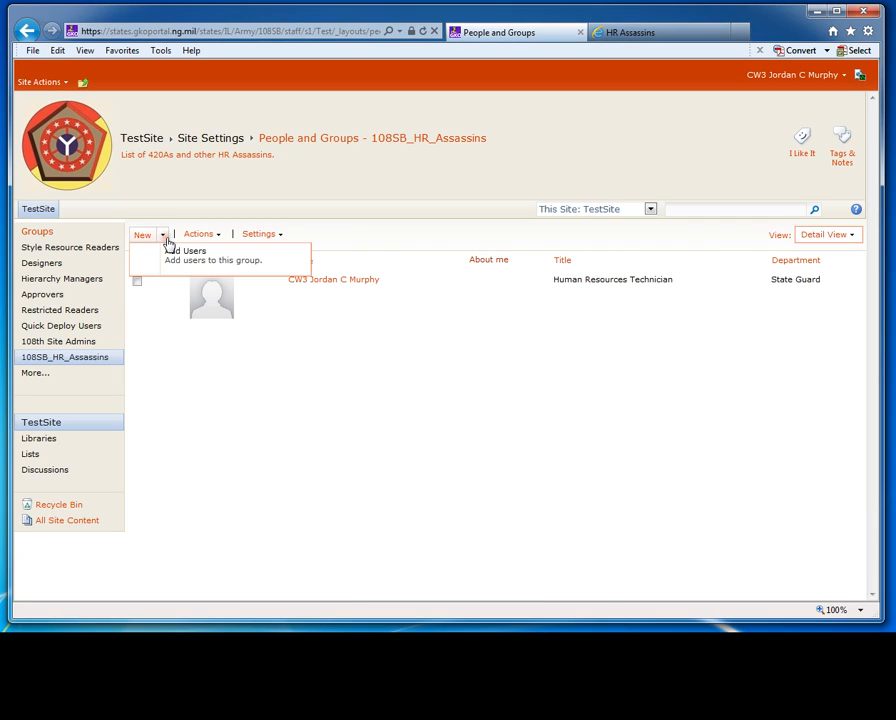
click(190, 256)
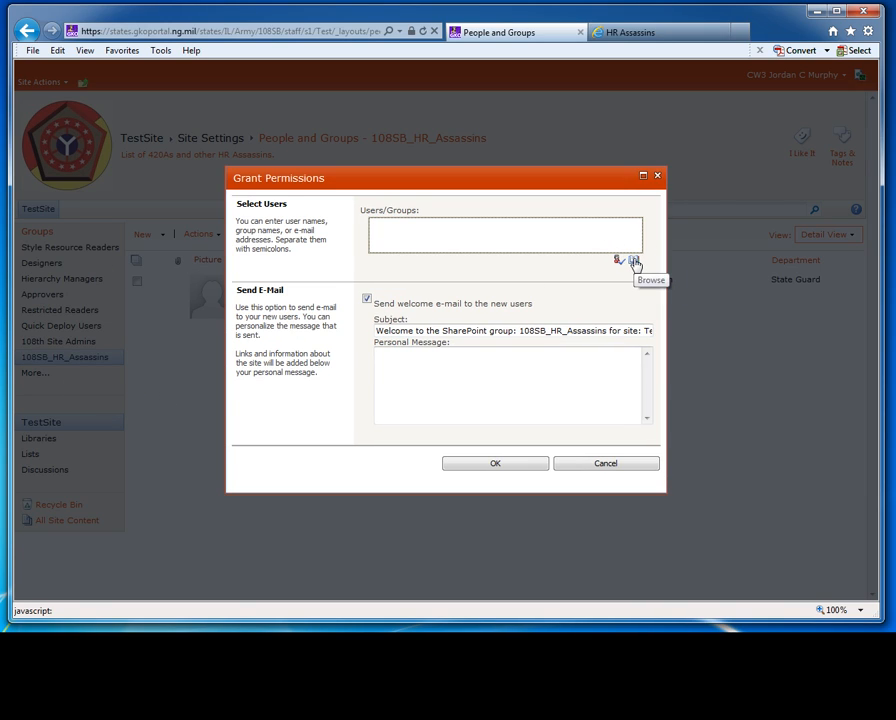
click(633, 259)
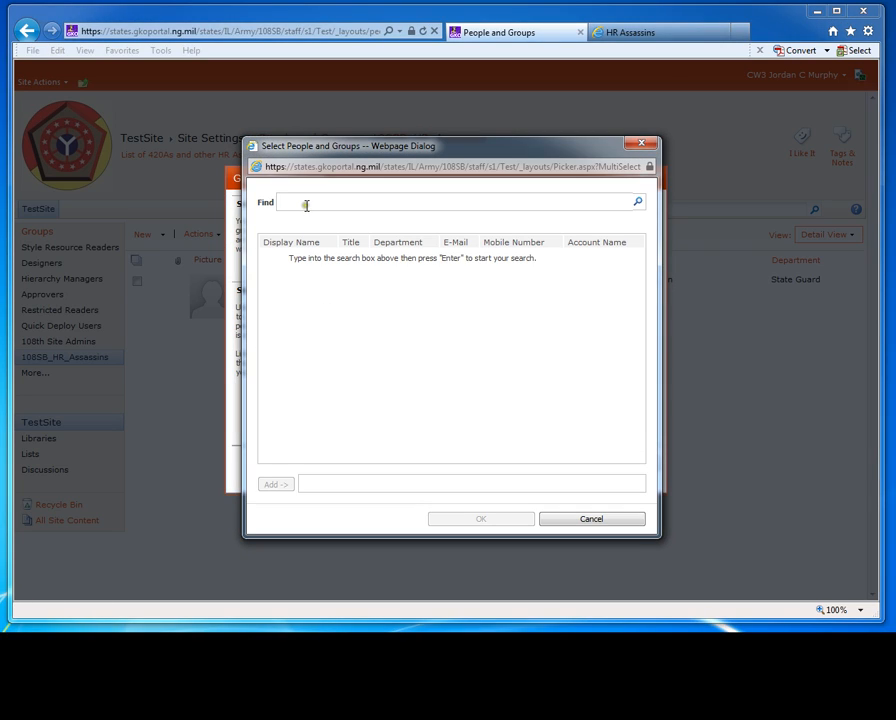
Search the directory for the WOC with the HR Tech title by rank and first name and select the match
click(301, 202)
text(WOO)
key(Return)
click(306, 256)
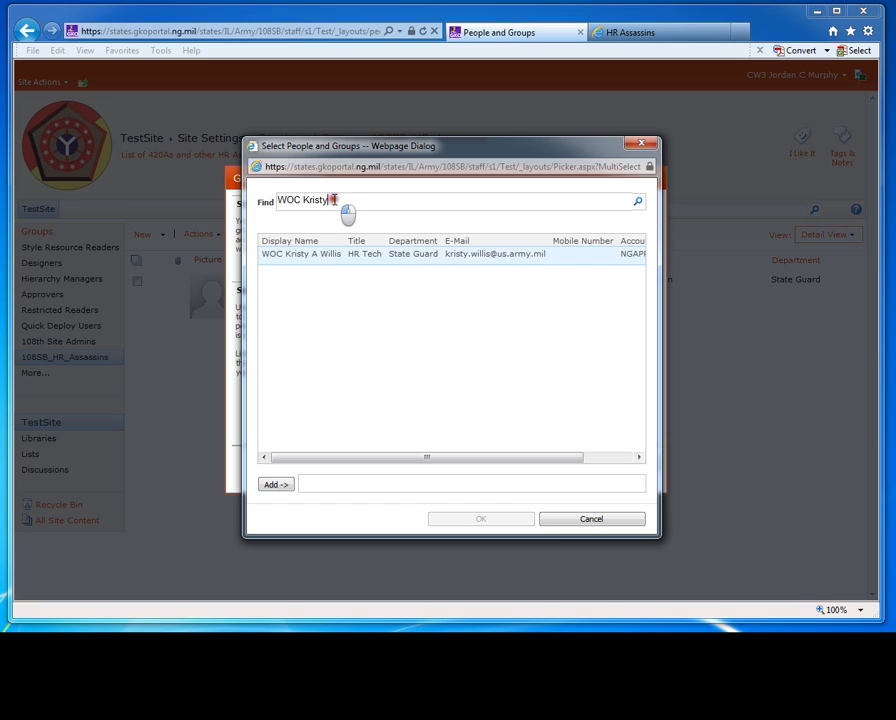
Search the directory by surname and add the WO1 whose title is DIMHRS IT Manager to the selection
drag(342, 208, 281, 199)
text(m)
key(Return)
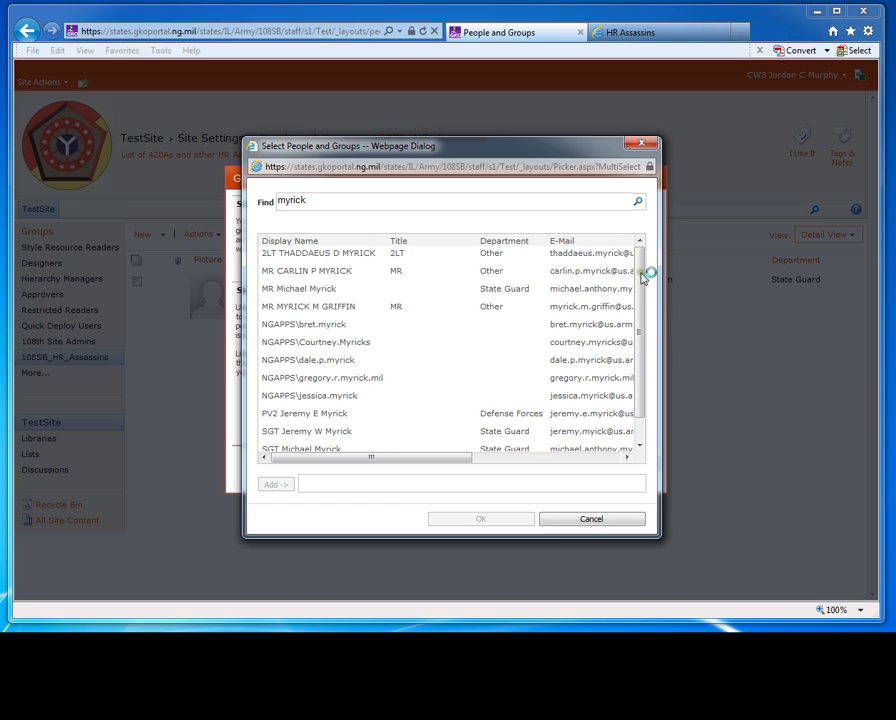
scroll(646, 274, down, 1)
click(304, 442)
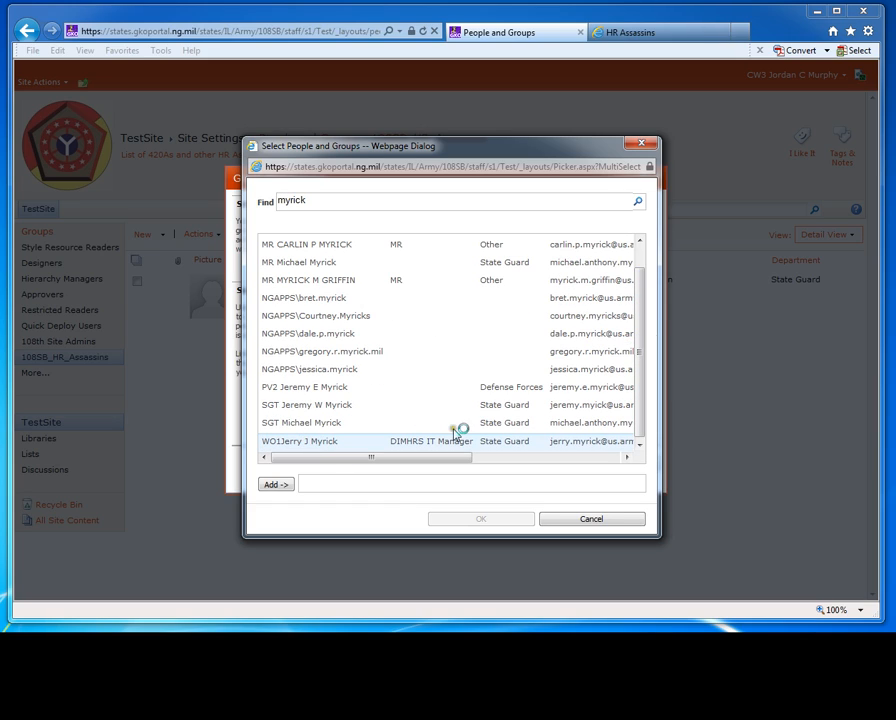
click(292, 486)
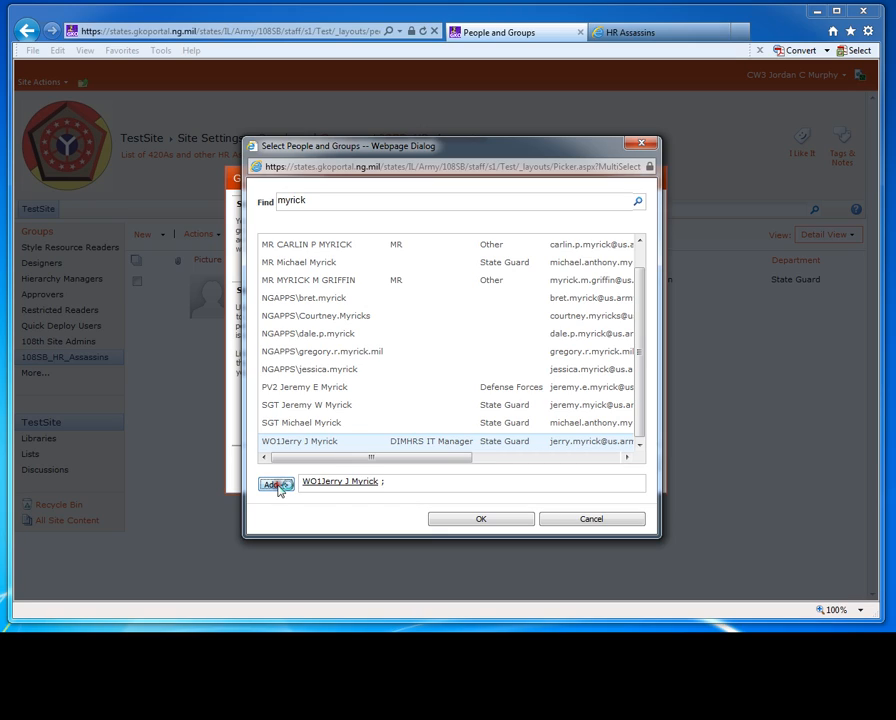
Search the directory by another surname and add the MSG from the Military Personnel Office to the selection
drag(324, 200, 231, 200)
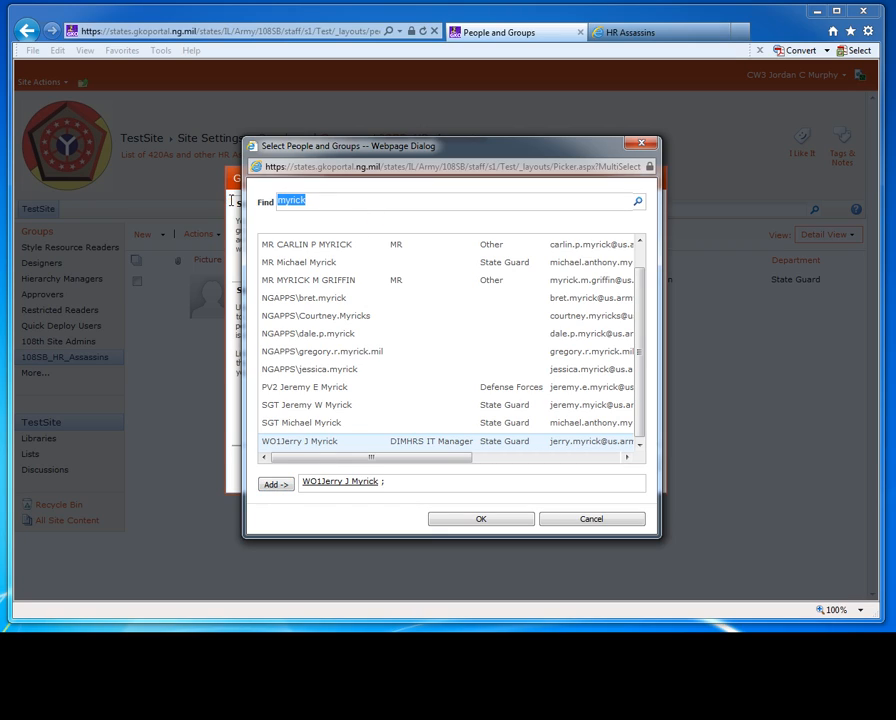
text(mcafee)
key(Return)
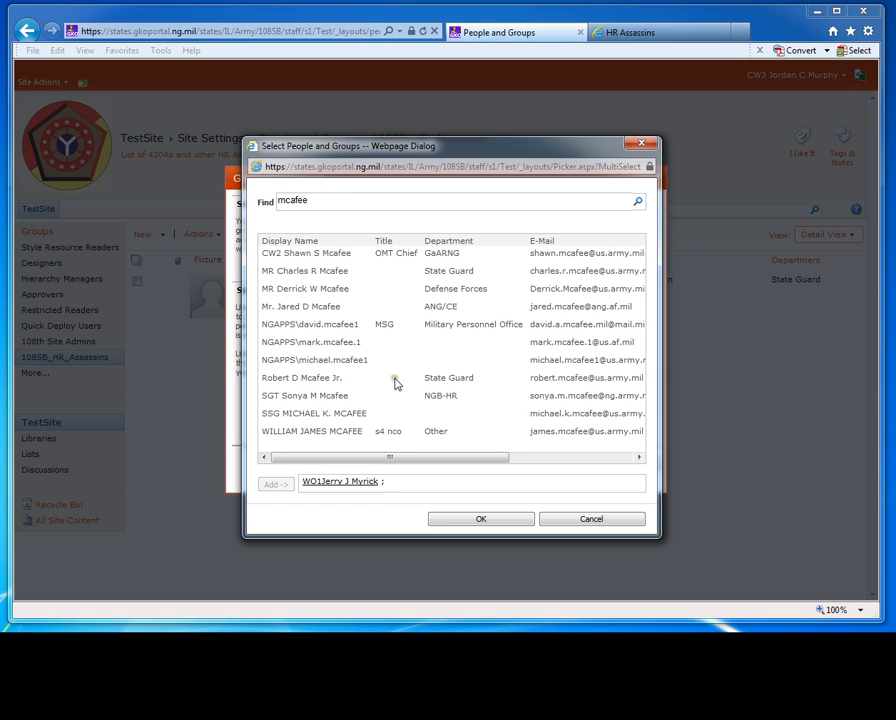
click(318, 326)
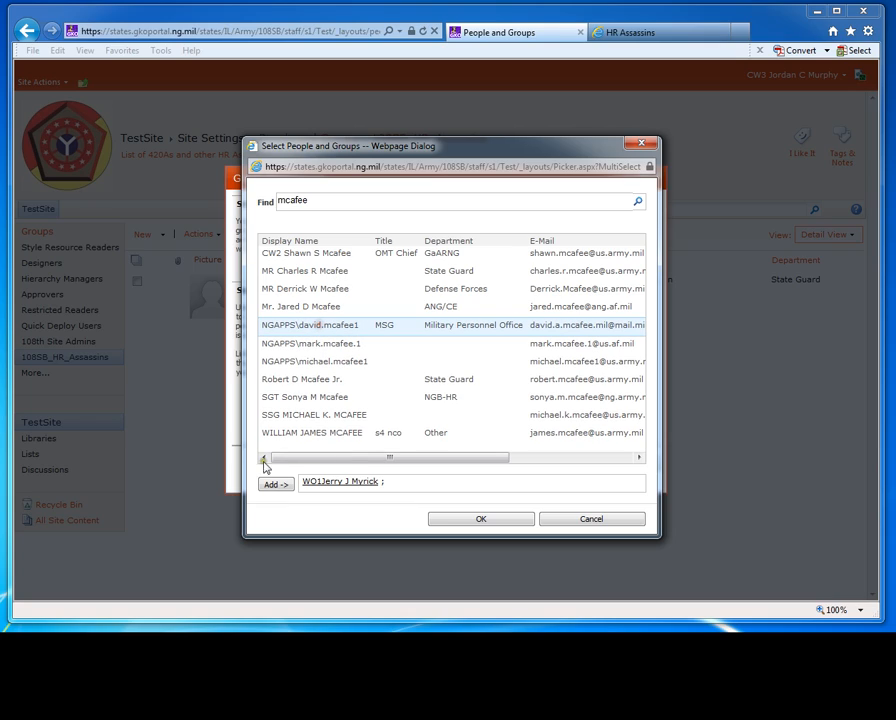
double_click(307, 324)
click(272, 484)
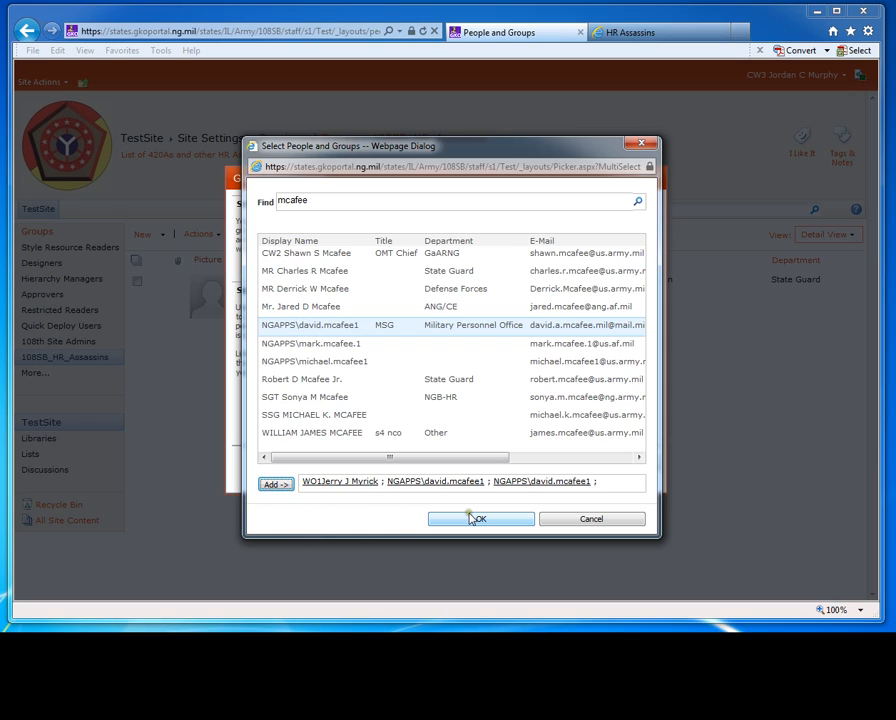
Remove the duplicate MSG entry from the selected people and accept the selection
click(604, 481)
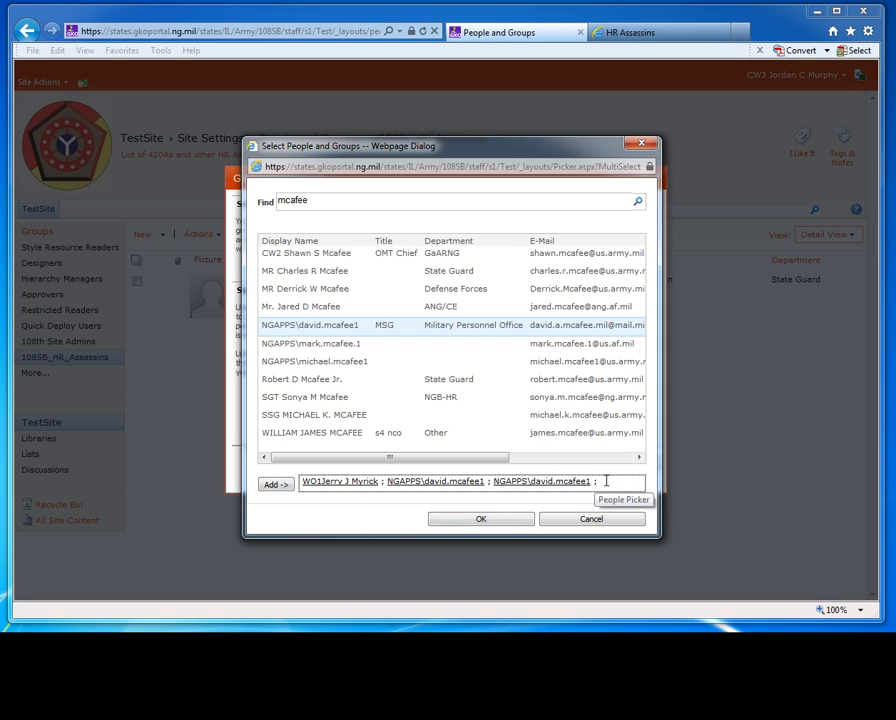
key(BackSpace)
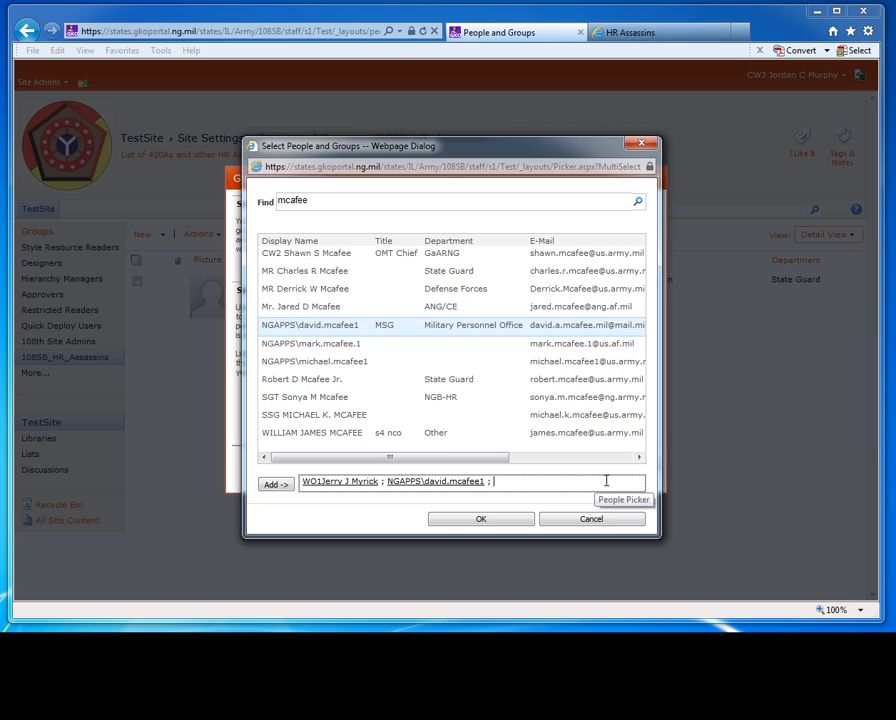
click(481, 519)
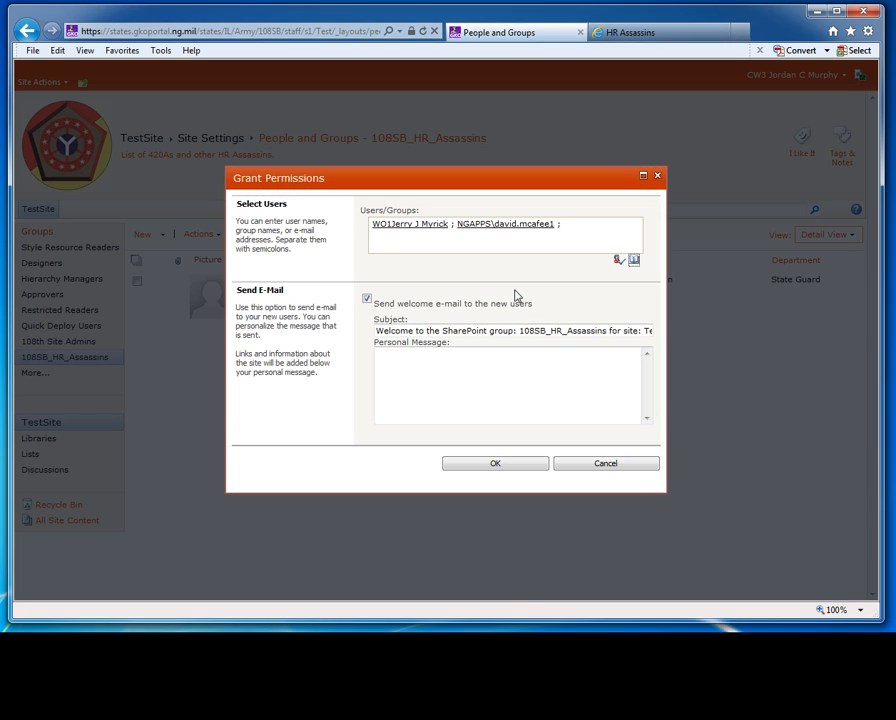
Search the directory for the WOC with the HR Tech title and add the match to the users being granted group membership
click(635, 261)
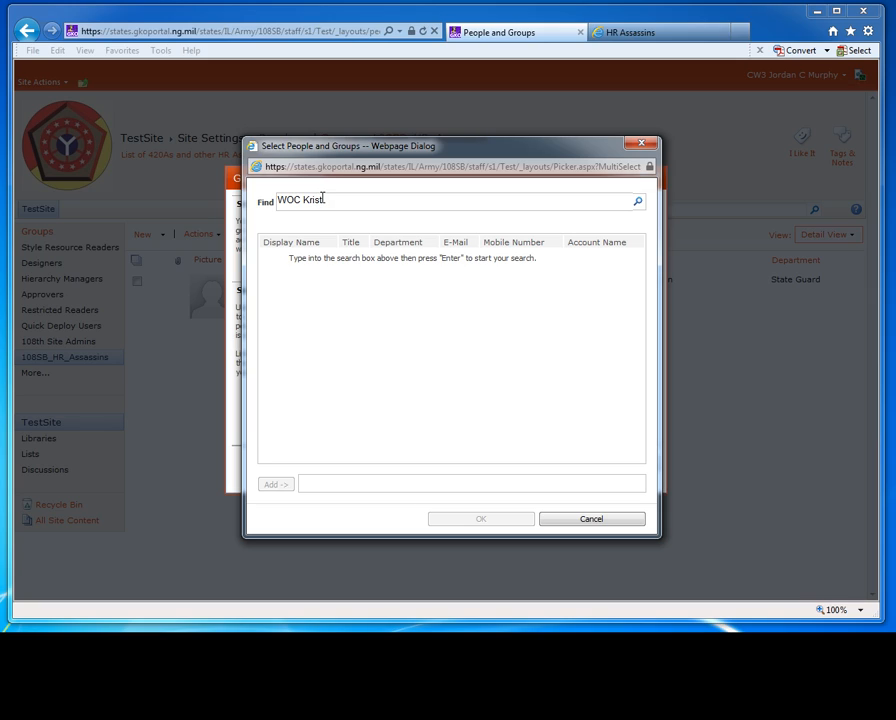
key(Return)
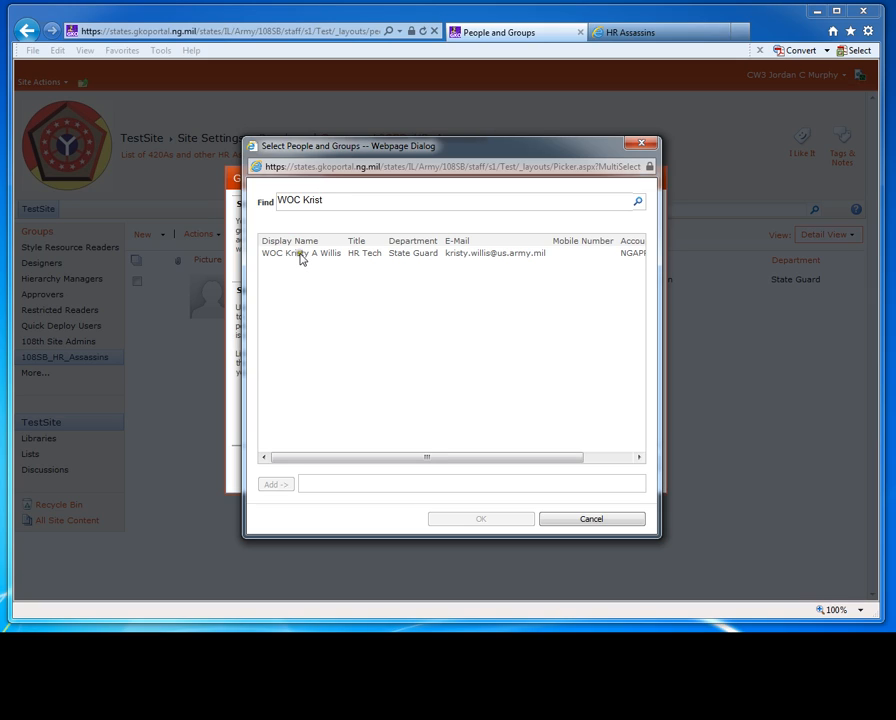
click(300, 256)
click(276, 484)
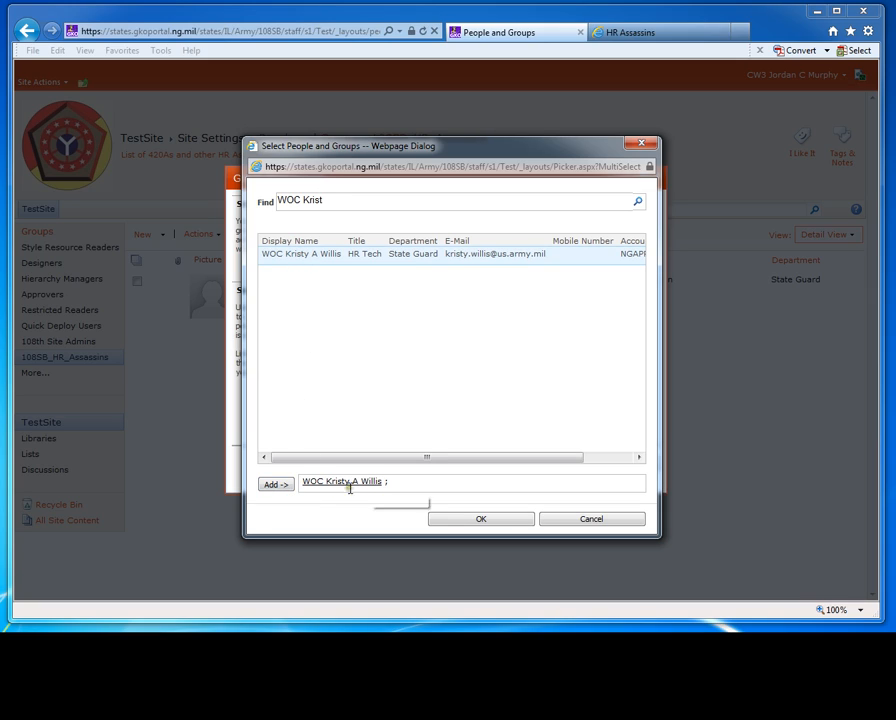
click(471, 520)
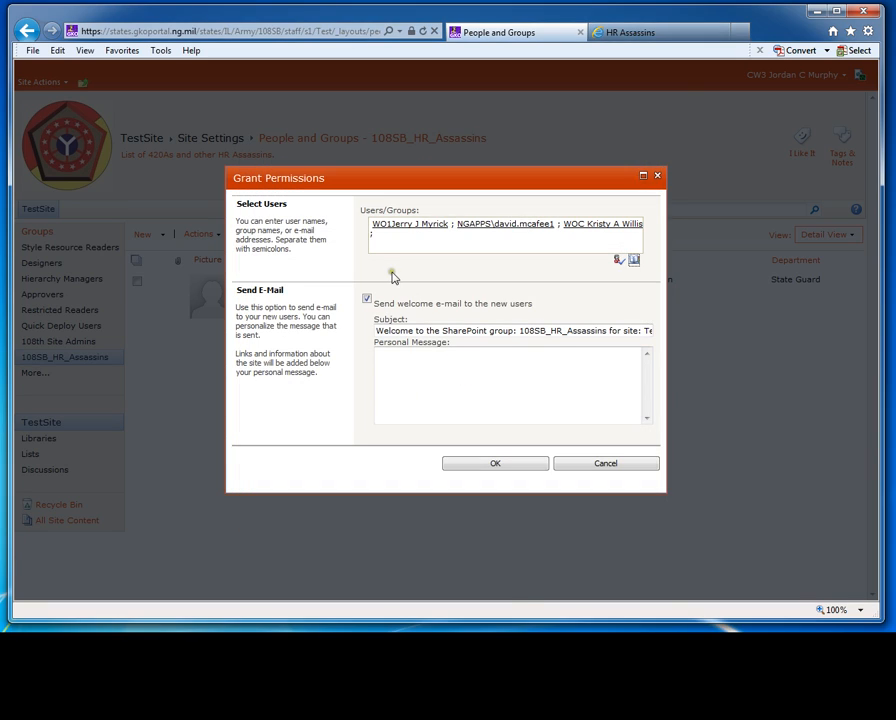
click(633, 261)
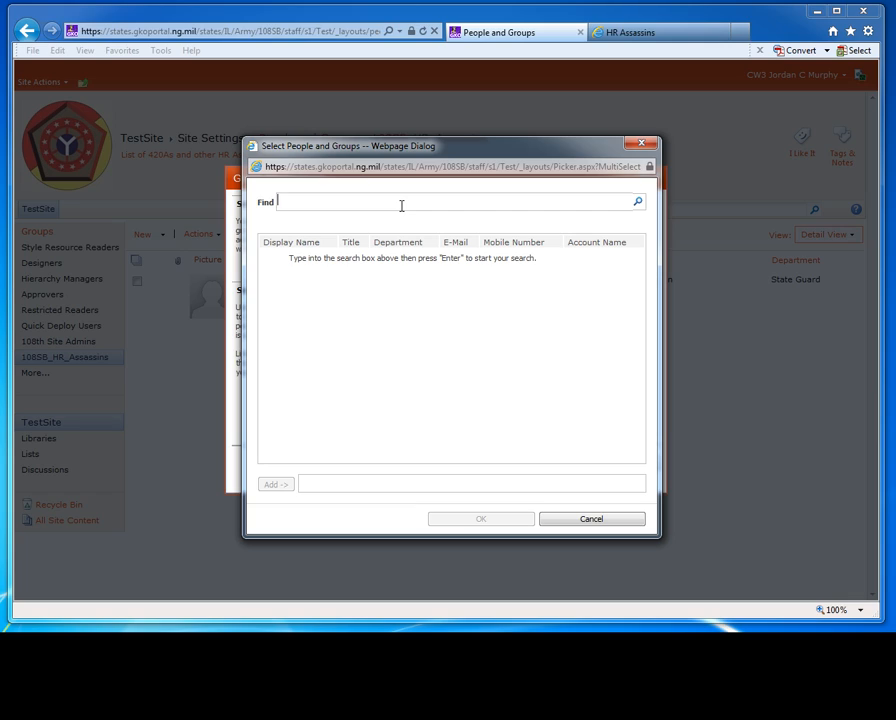
key(Return)
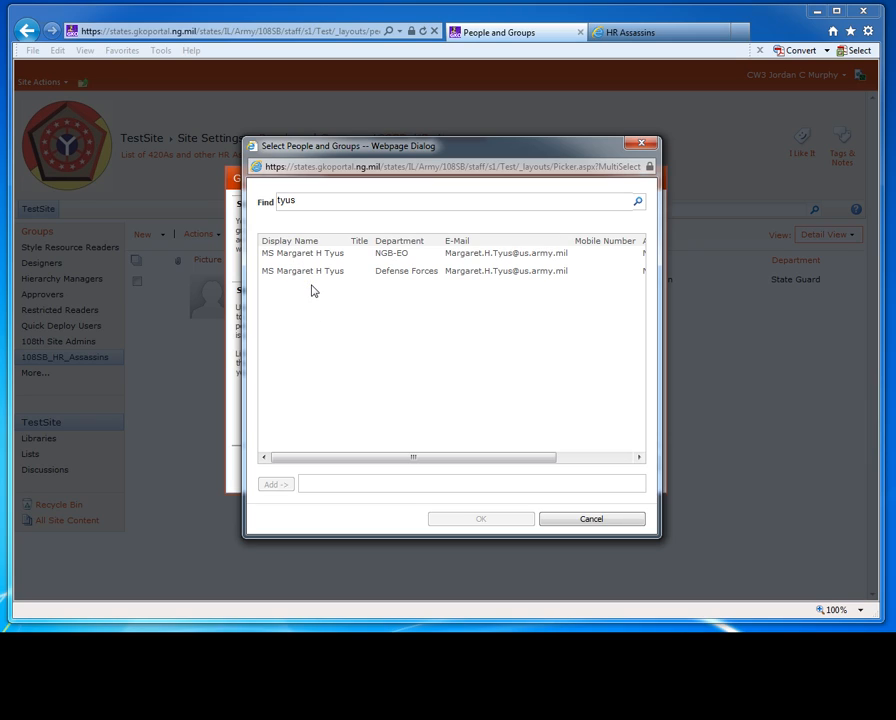
click(593, 520)
Enter "Welcome to this site." as the welcome e-mail's personal message and add the selected users to the group
click(397, 366)
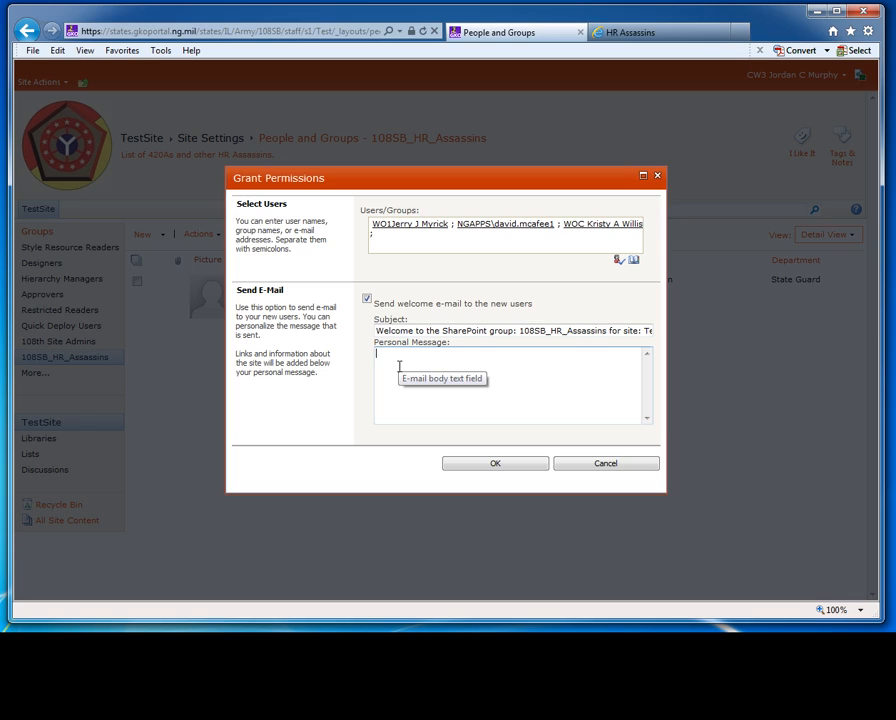
text(Welcome to this site.)
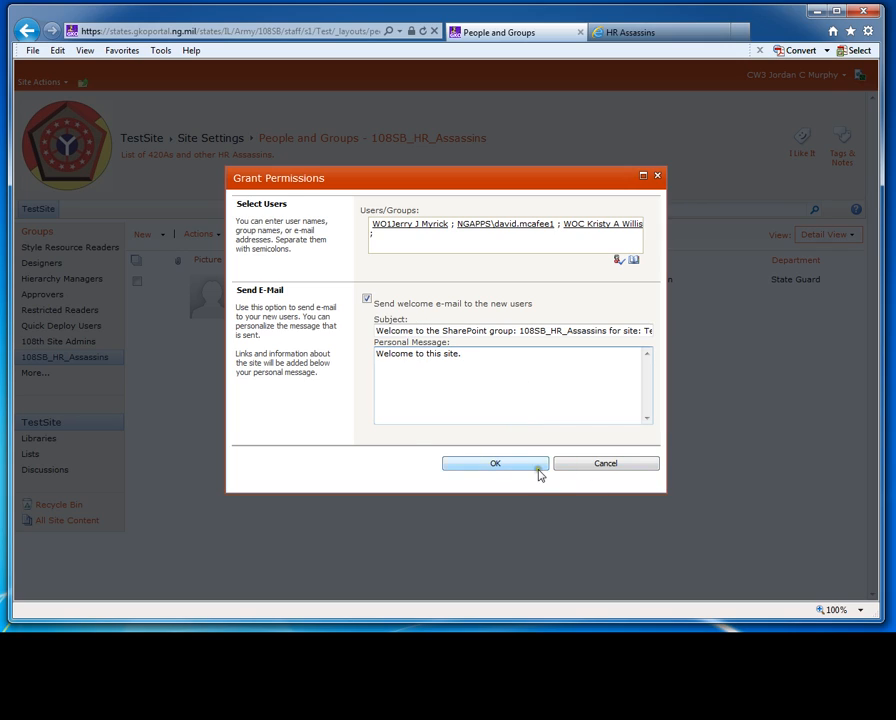
click(498, 468)
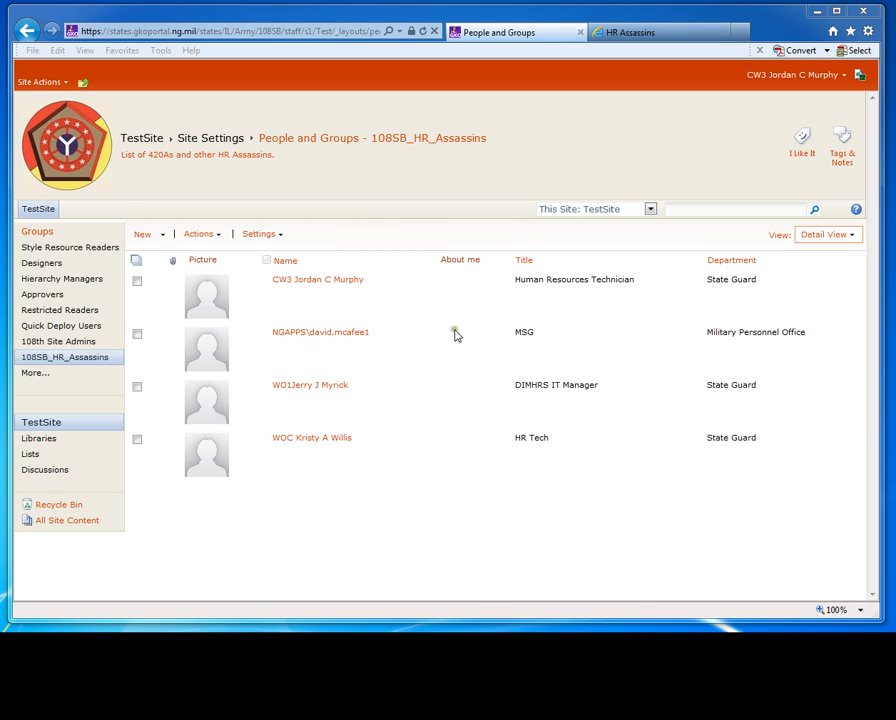
Open the permission settings of the TestDocumentLibrary document library
click(40, 440)
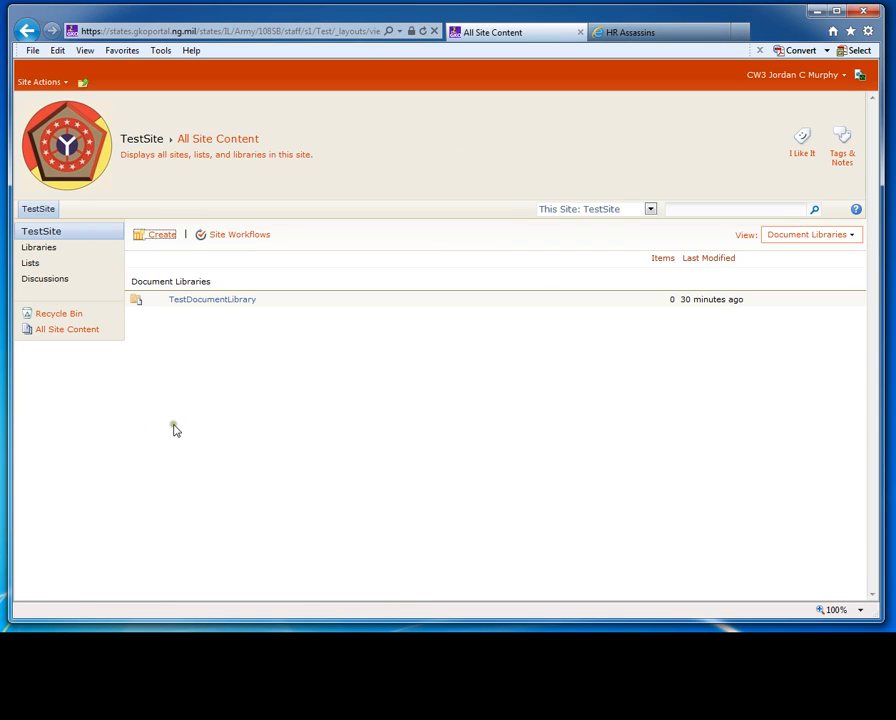
click(198, 303)
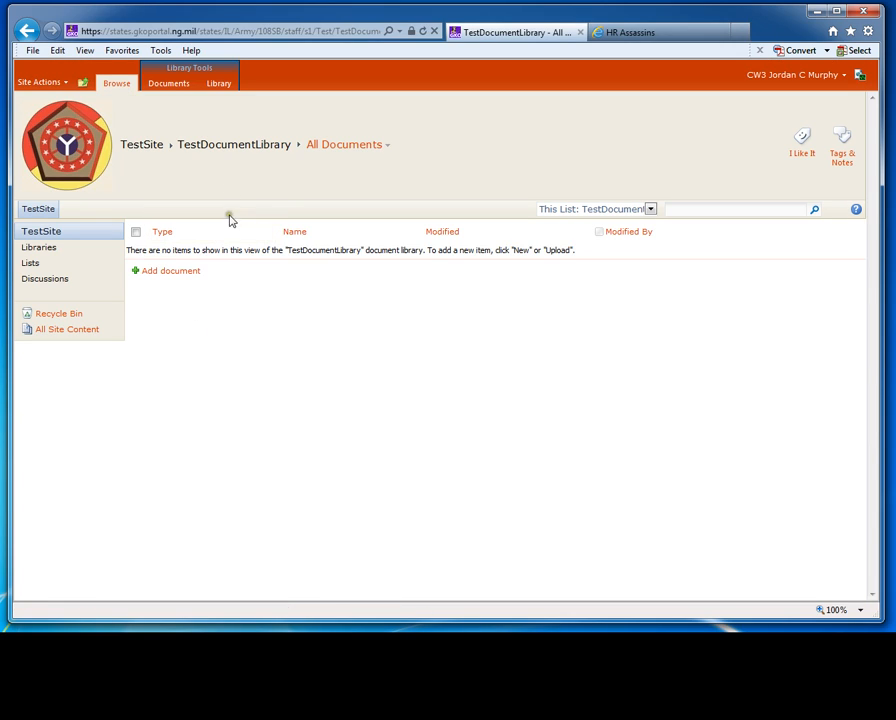
click(219, 84)
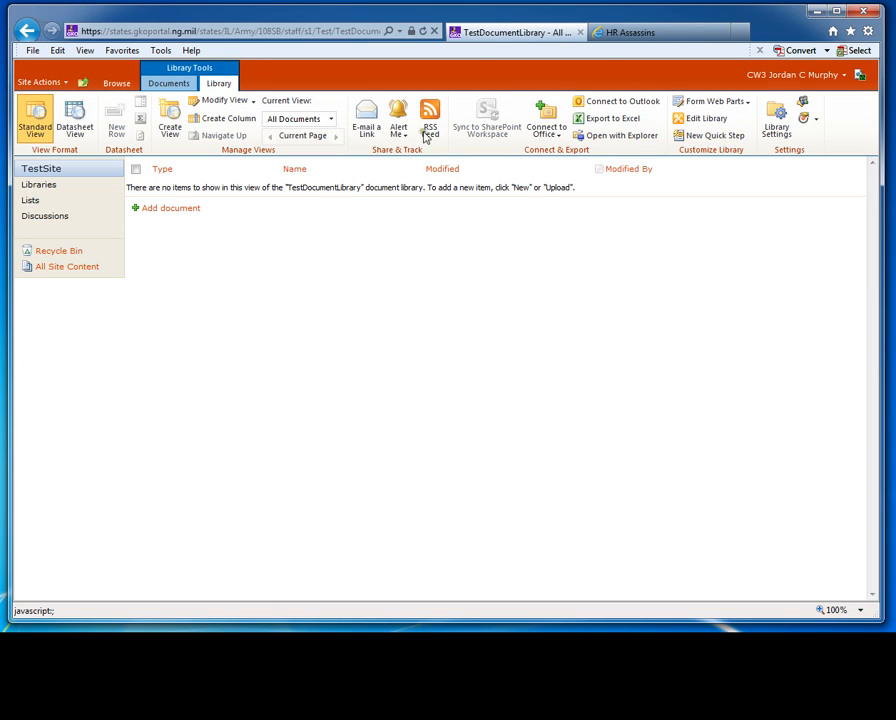
click(804, 107)
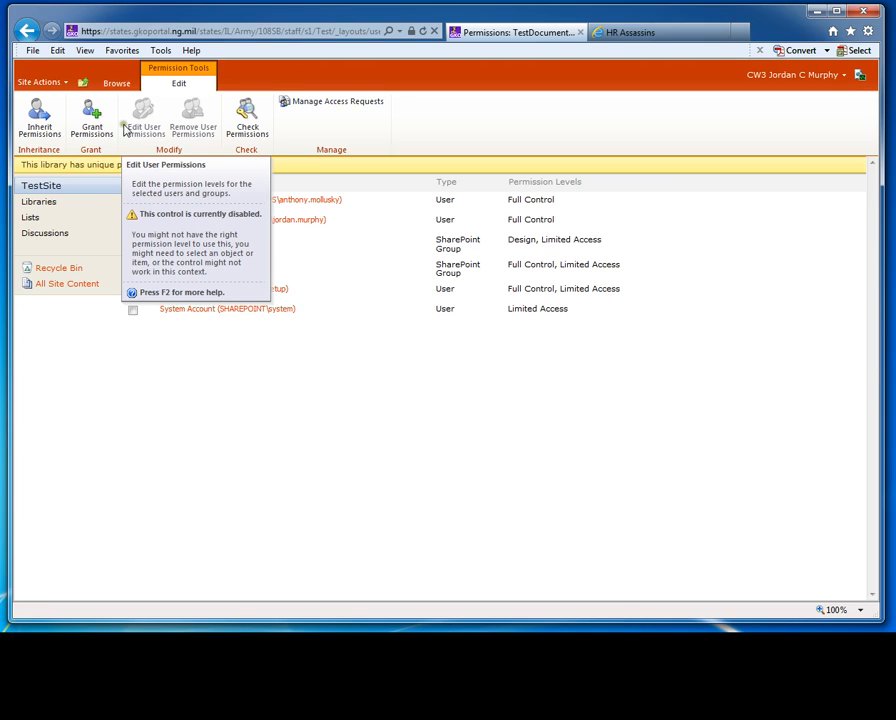
Start granting library permissions, search for "108SB_" and choose the 108SB_HR_Assassins group as the recipient
click(92, 118)
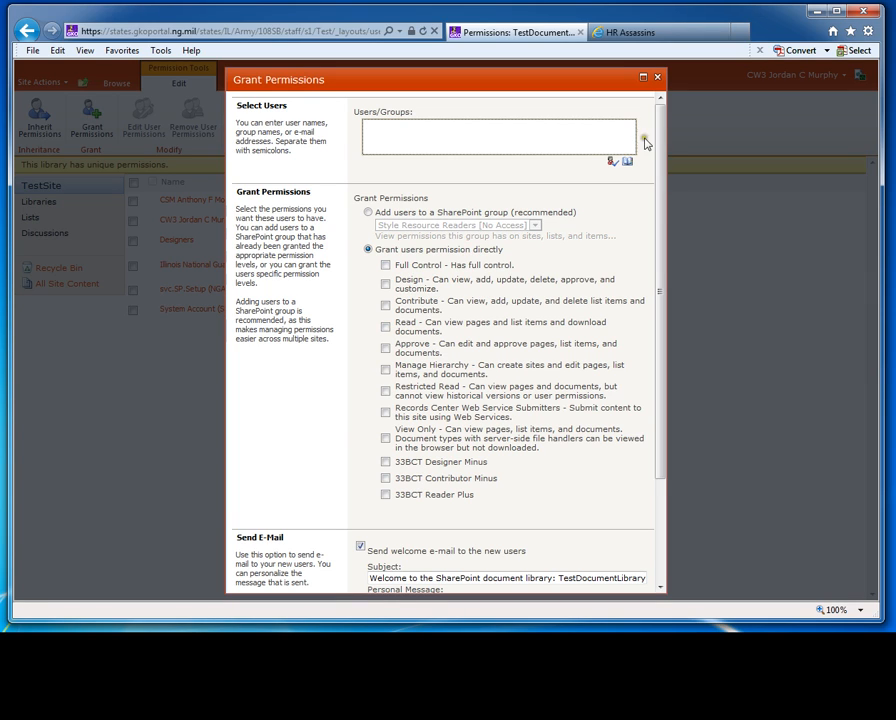
click(628, 163)
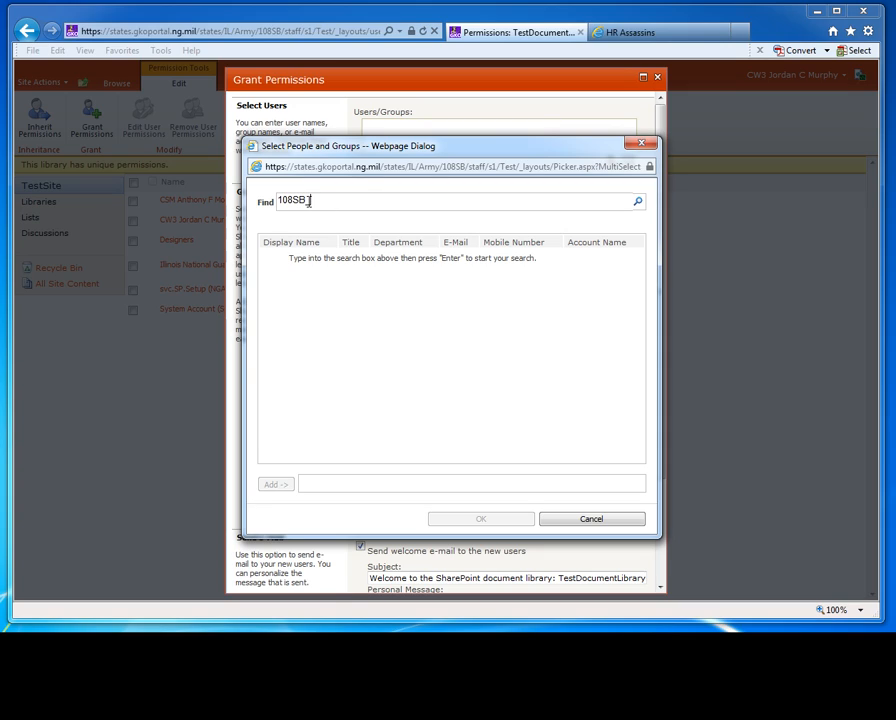
text(108SB_)
click(637, 202)
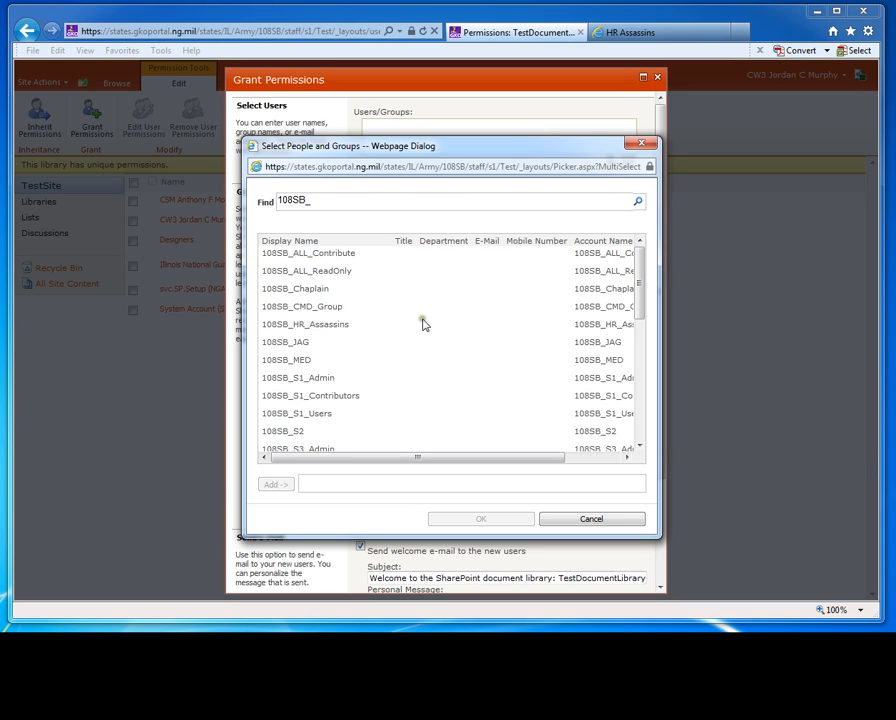
click(308, 327)
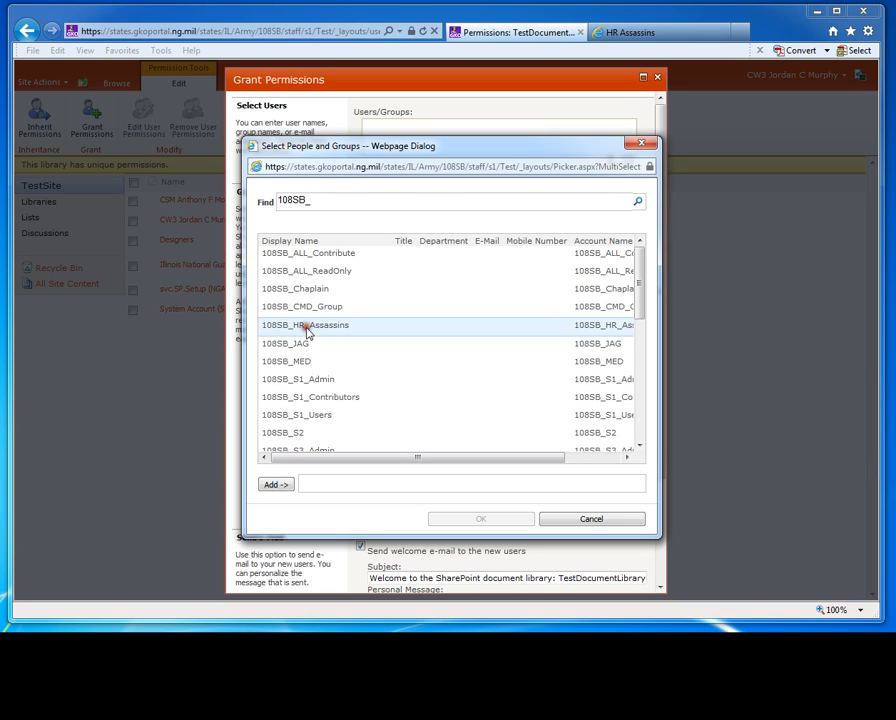
click(275, 485)
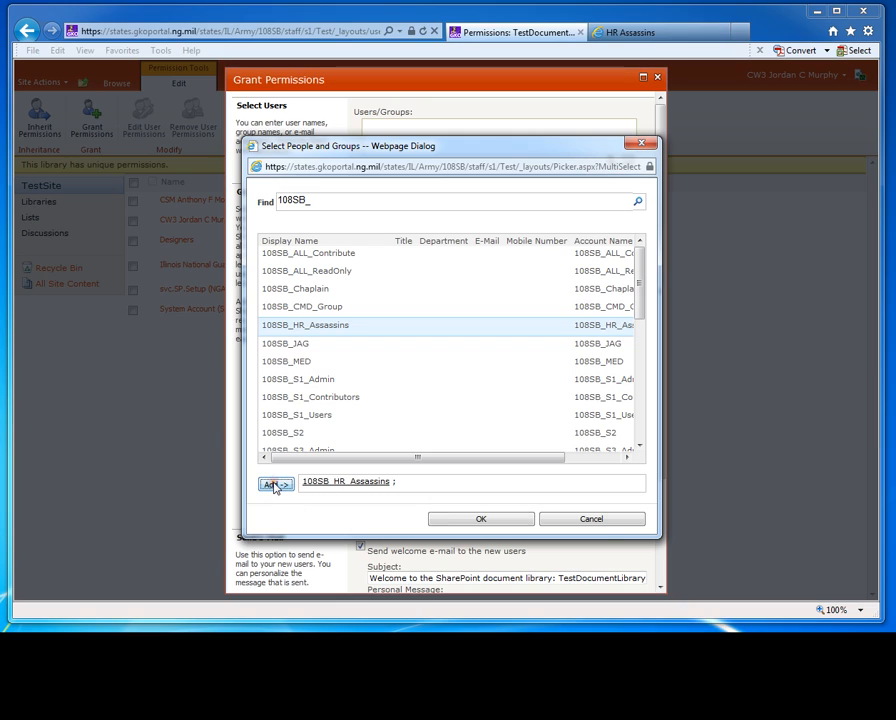
click(501, 522)
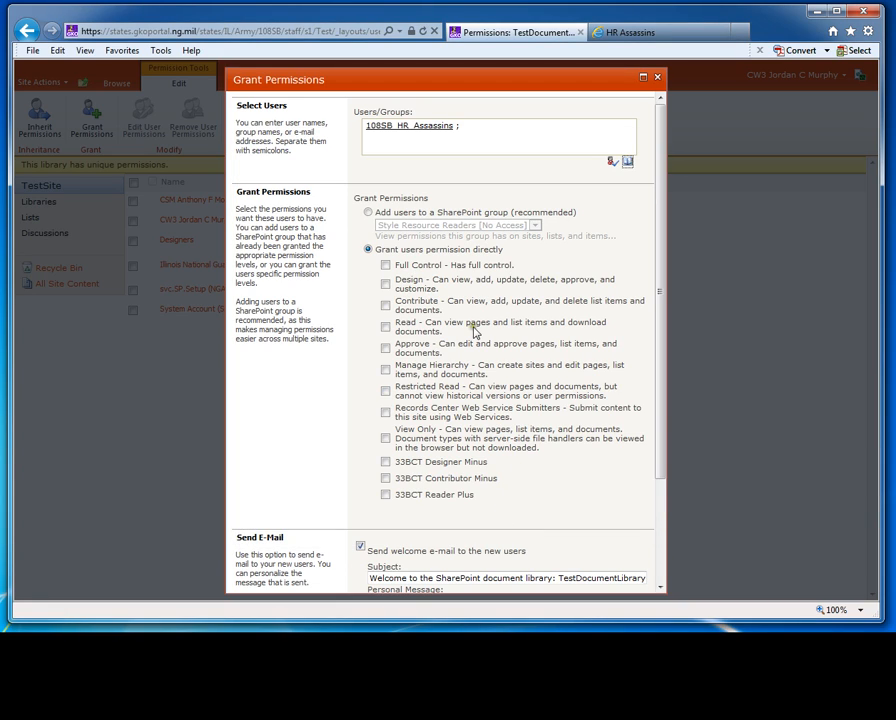
Grant the group Design permission directly, with the personal message "Look you are going to be AG Tube Famous, congratulations."
click(383, 286)
scroll(344, 374, down, 3)
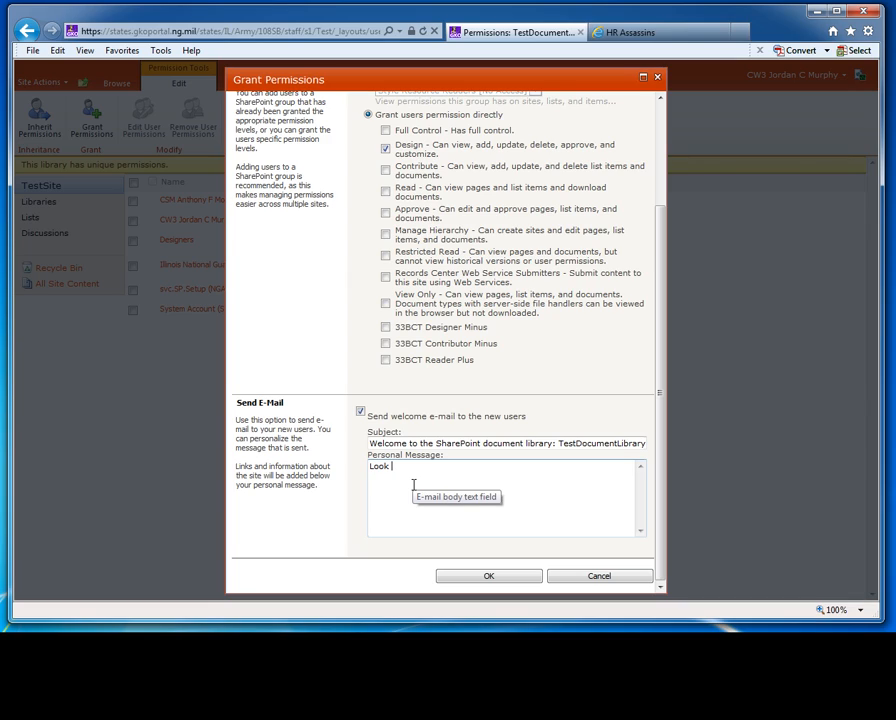
text(g)
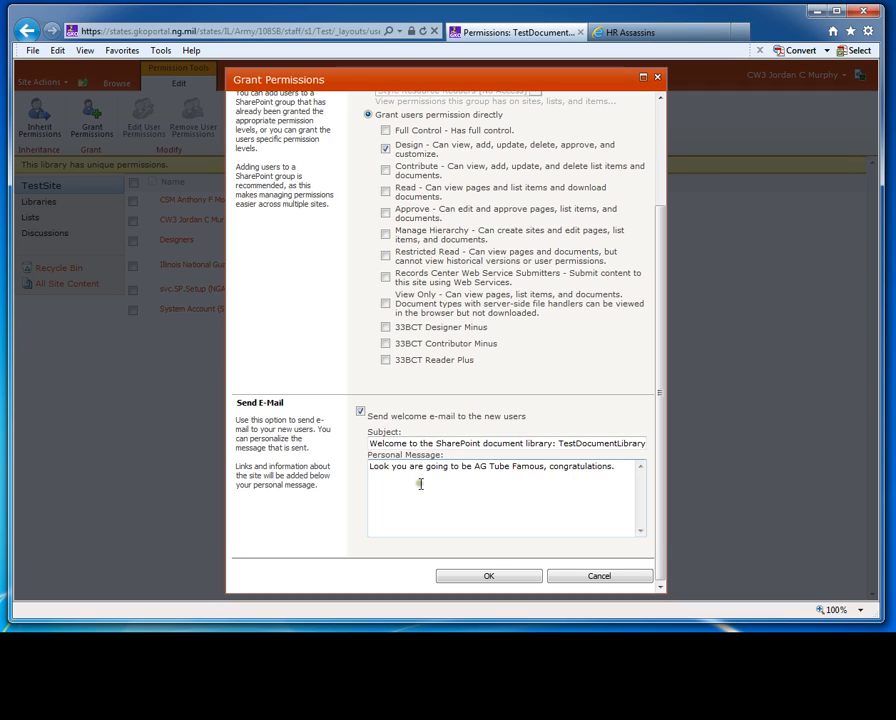
click(486, 578)
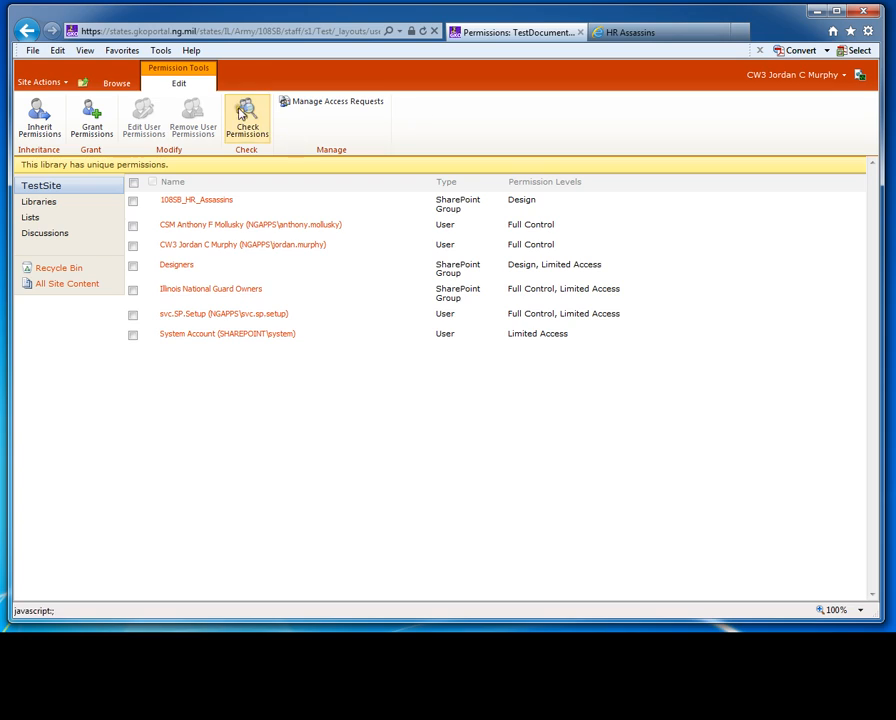
Reopen the permission settings of TestDocumentLibrary from the site's libraries to review who has access
click(33, 203)
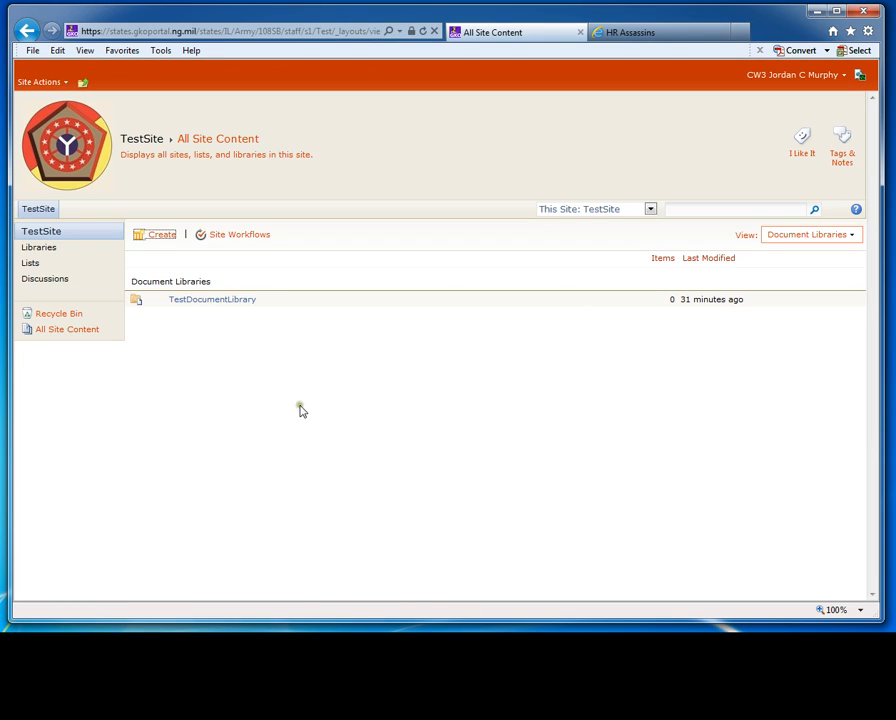
click(209, 302)
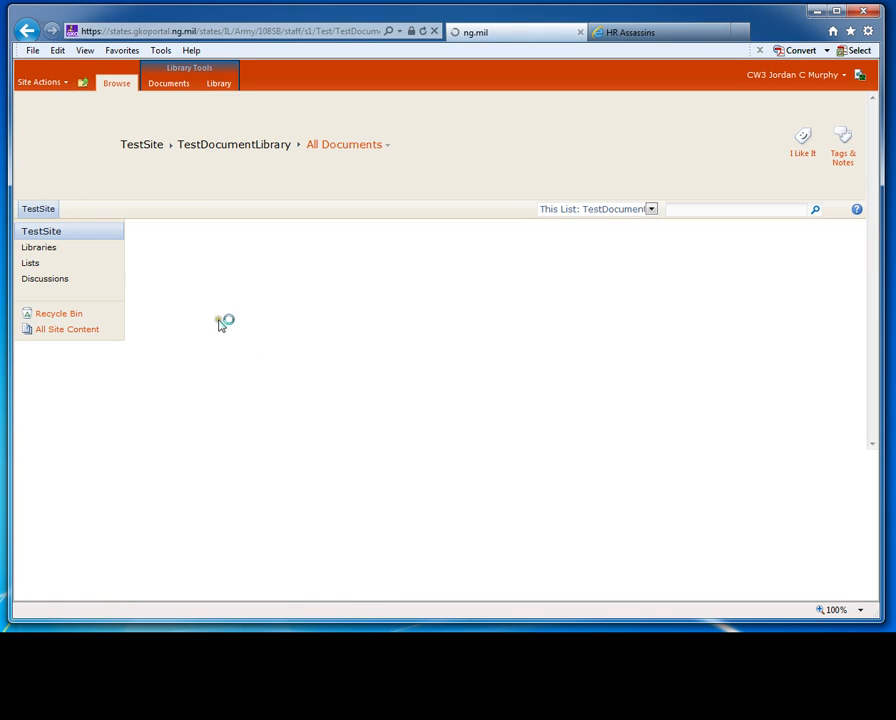
click(219, 85)
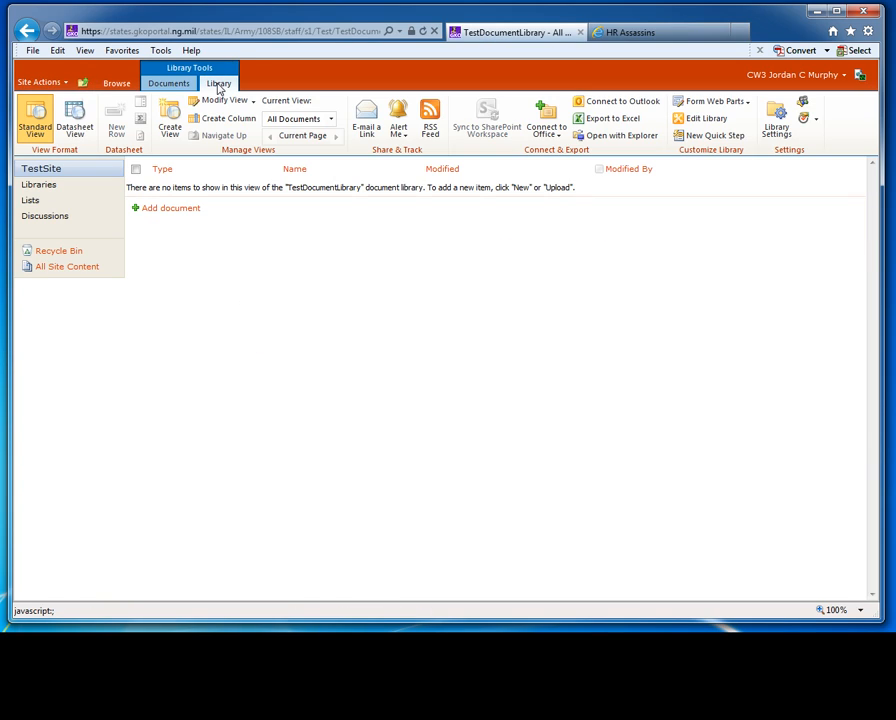
click(804, 108)
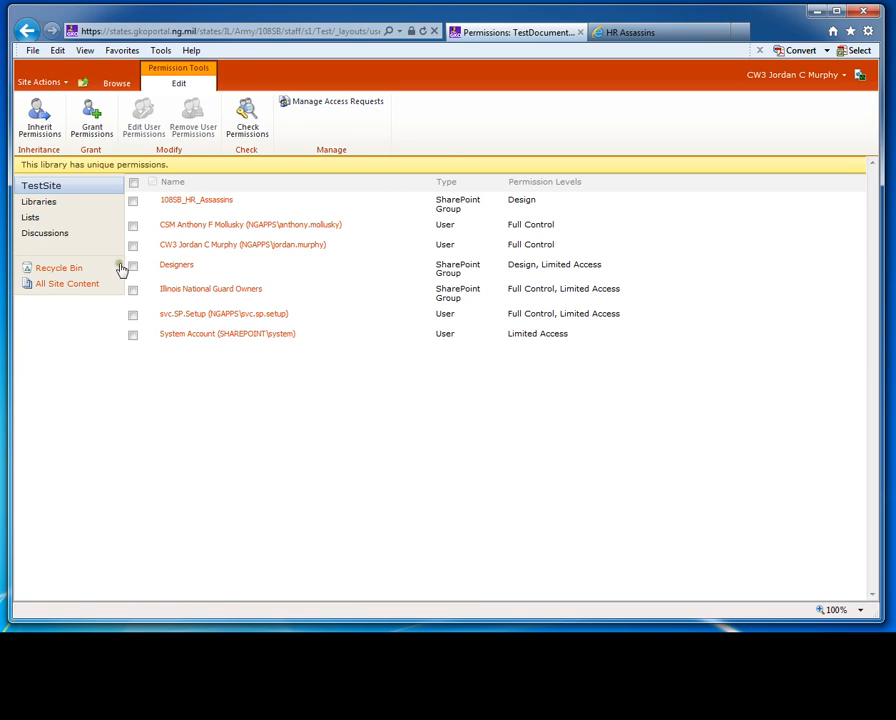
Open the Action_Tracker list's permission settings and stop the list inheriting permissions from its parent site
click(30, 219)
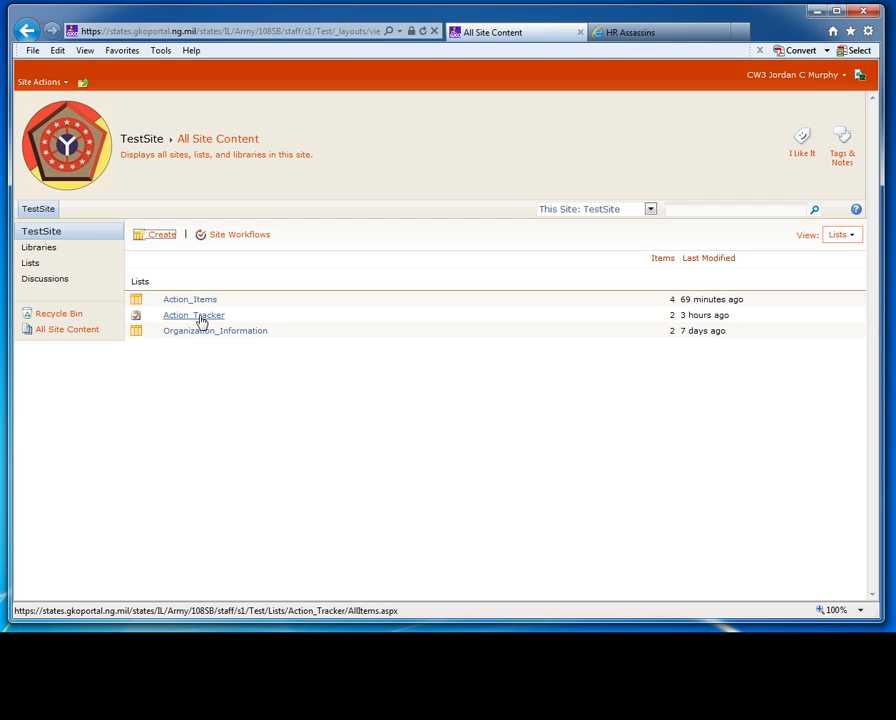
click(201, 320)
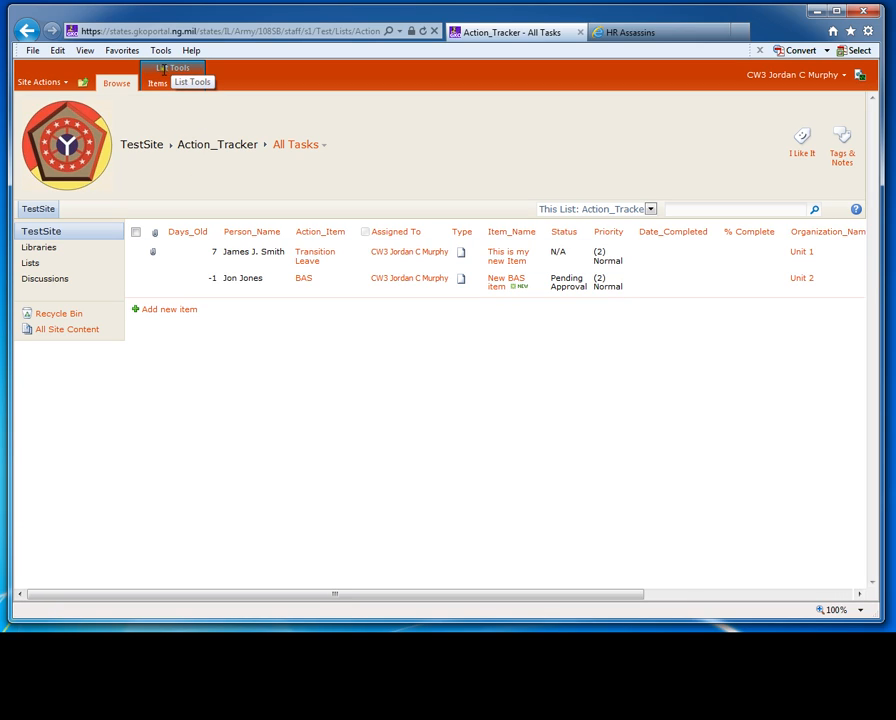
click(193, 88)
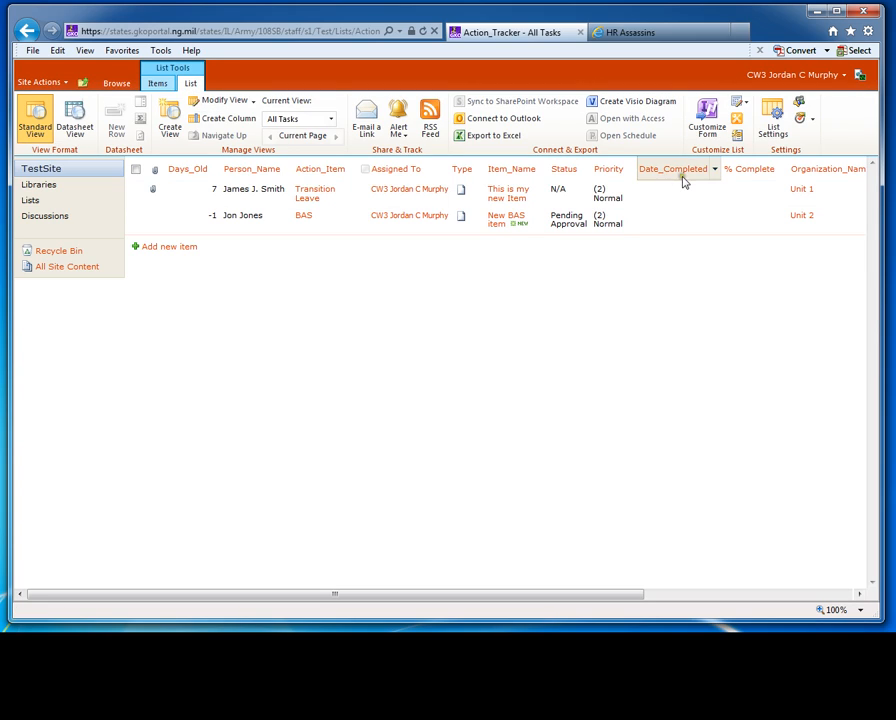
click(801, 106)
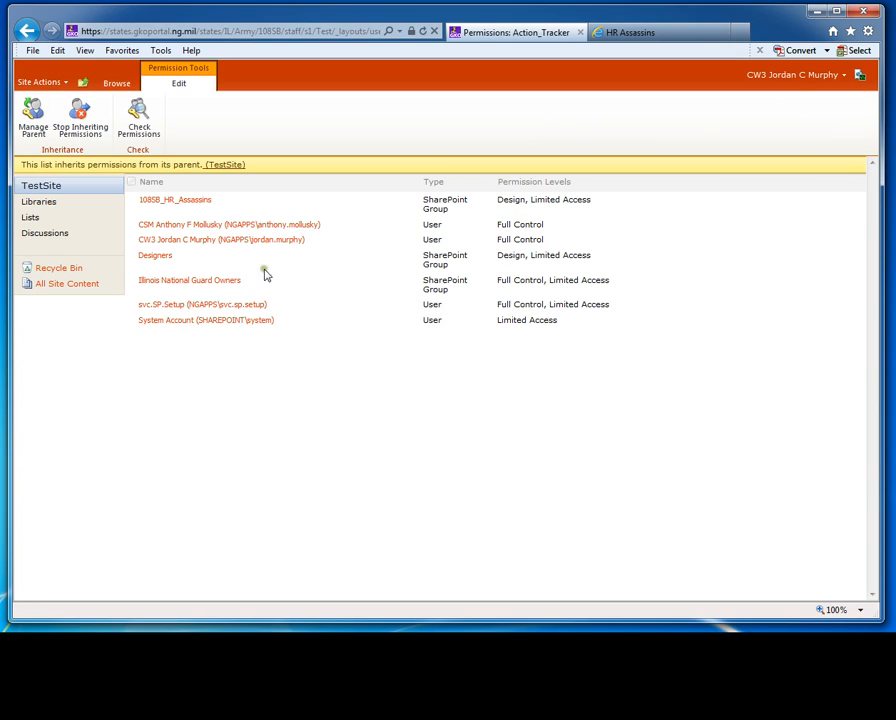
click(84, 121)
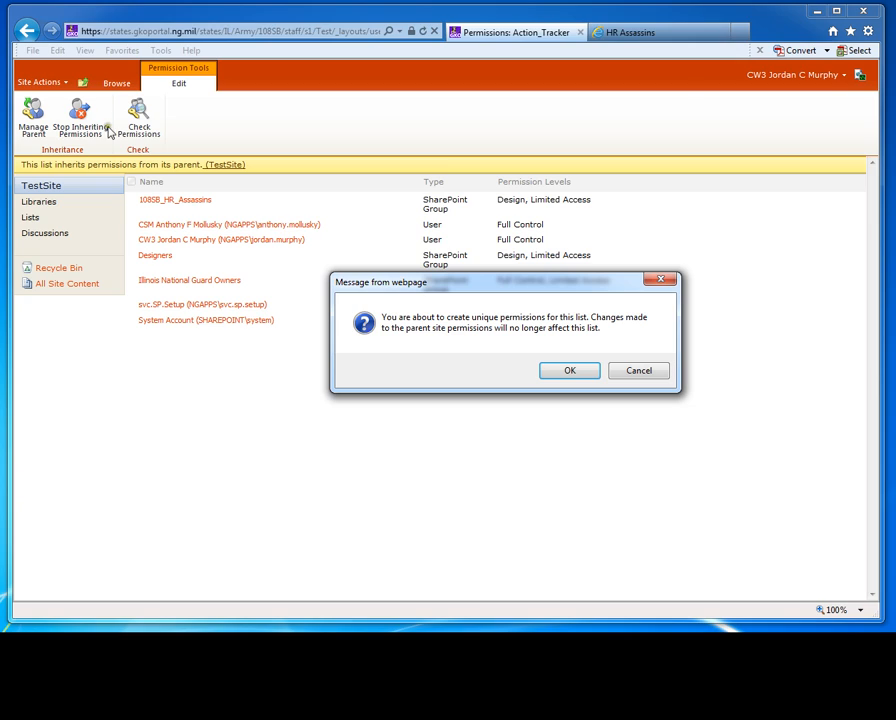
click(567, 370)
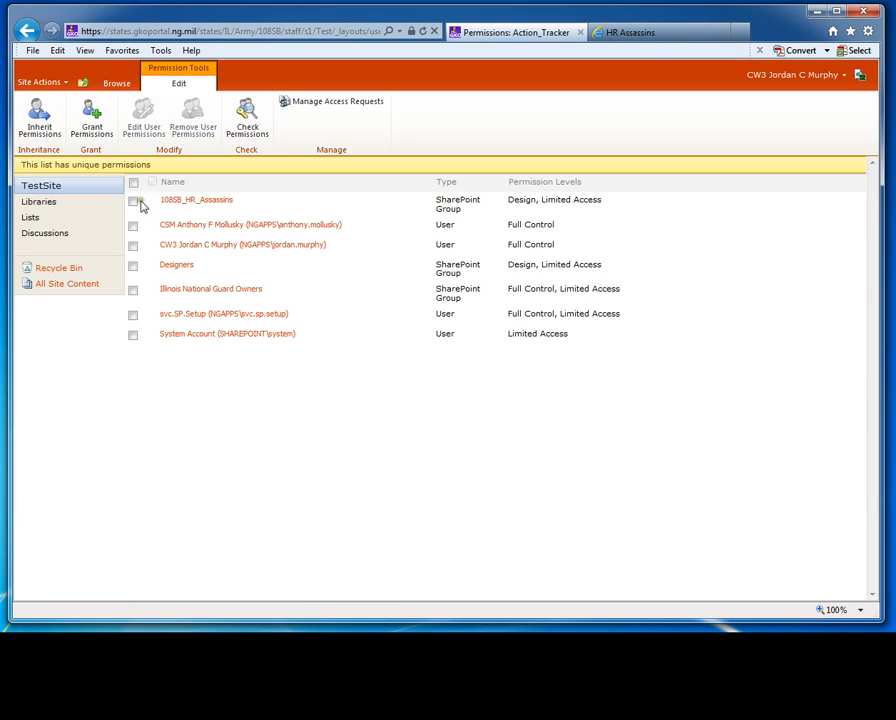
Remove the 108SB_HR_Assassins group's permissions from the Action_Tracker list
click(134, 202)
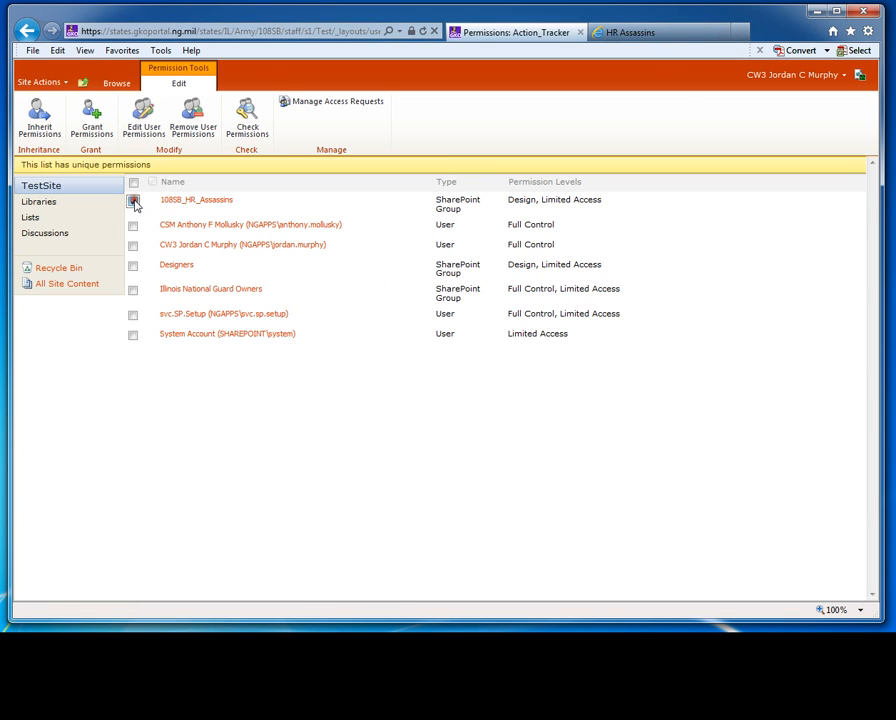
click(195, 126)
click(577, 381)
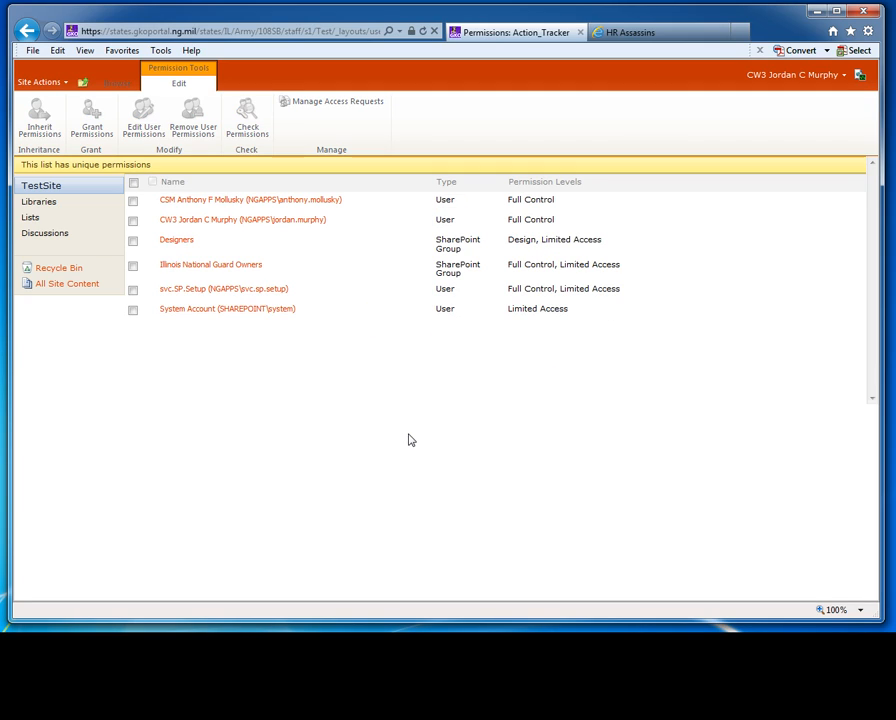
Start a new permission grant on the Action_Tracker list and find and add the 108SB_HR_Assassins group as its recipient
click(91, 114)
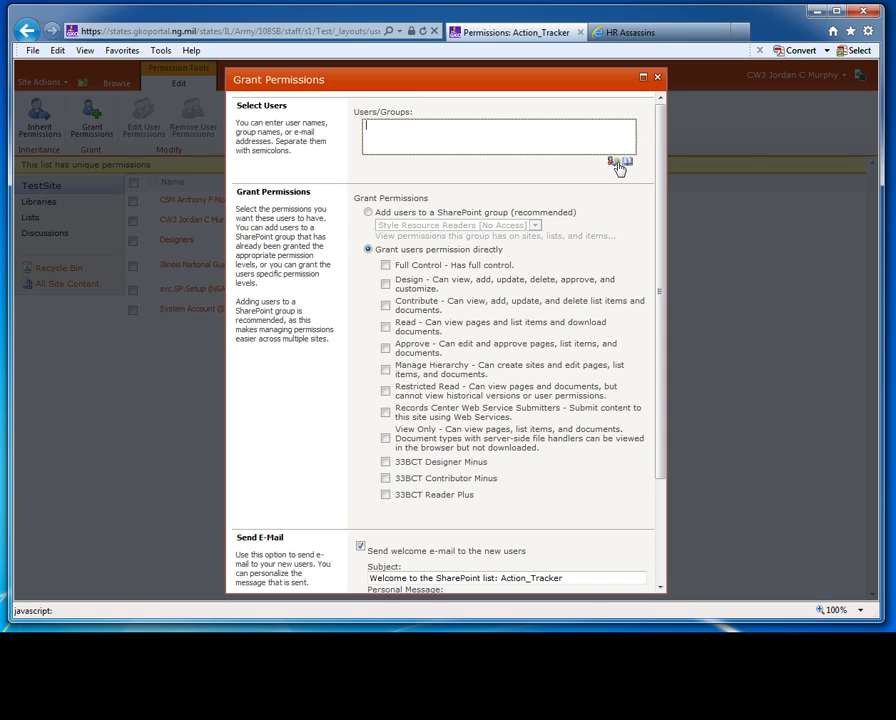
click(627, 164)
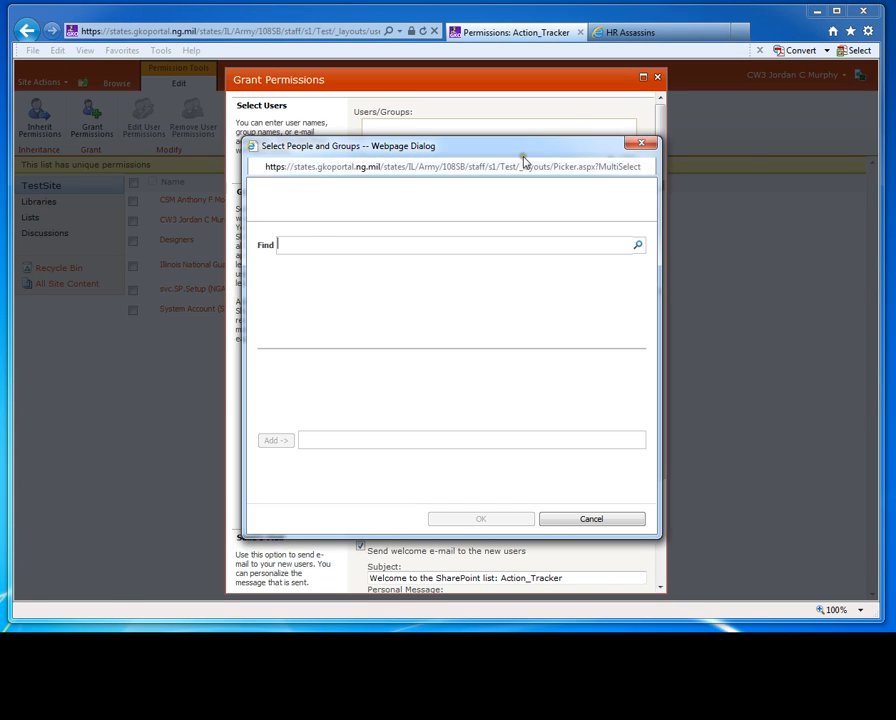
text(108SGB)
key(BackSpace)
key(BackSpace)
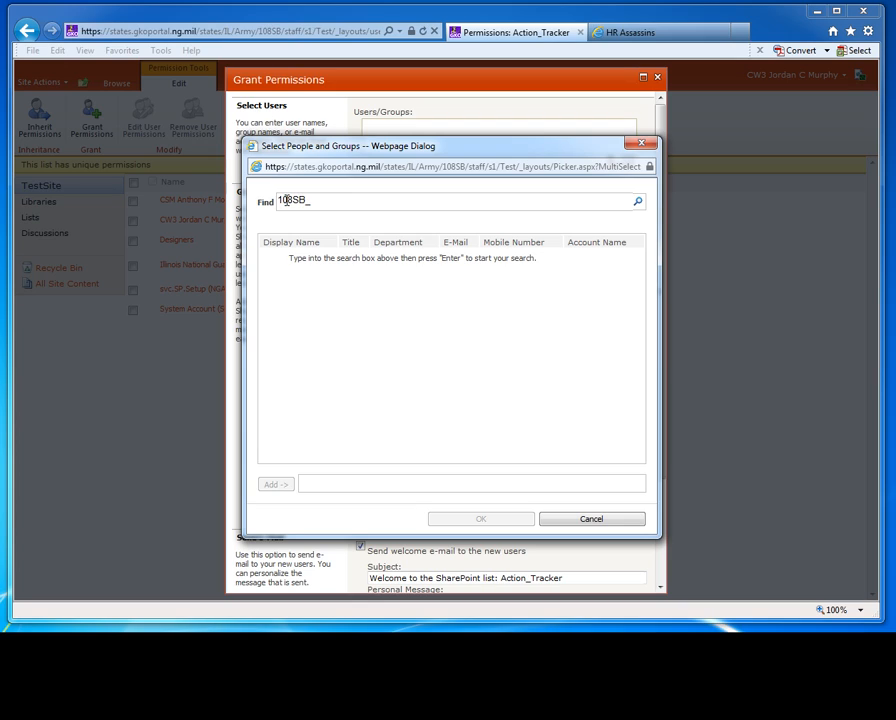
text(B_)
key(Return)
click(300, 327)
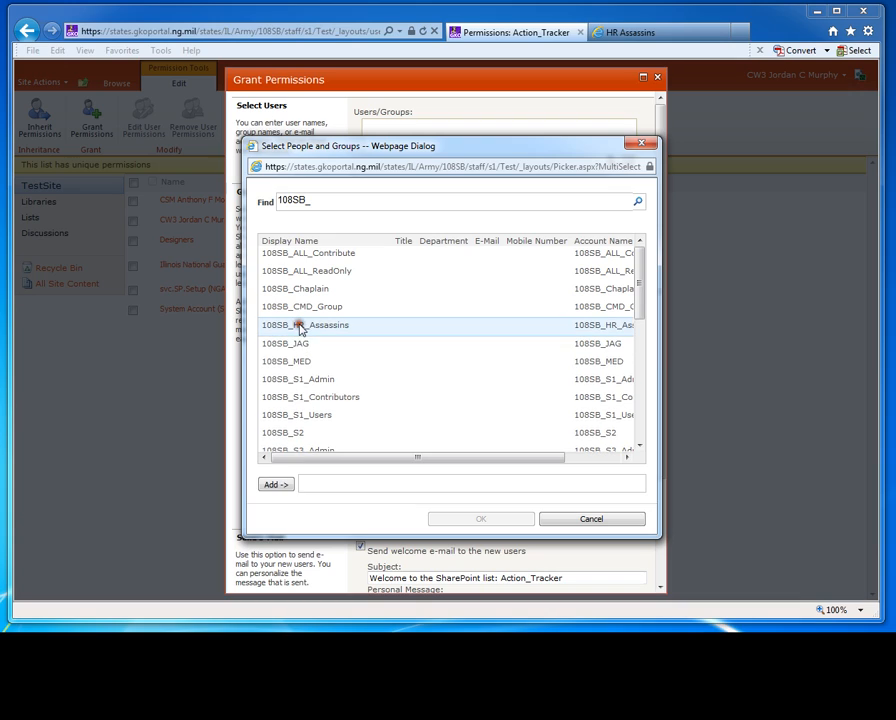
click(277, 484)
click(467, 518)
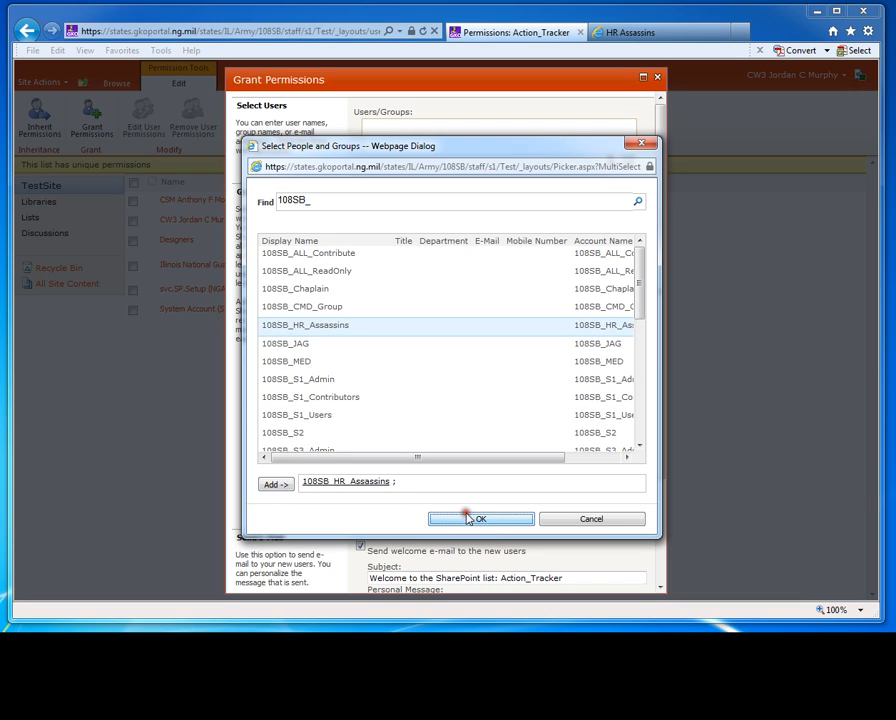
Grant the group Design permission directly on Action_Tracker, with the personal message "Still AG Tube Famous, you are welcome."
click(385, 285)
scroll(332, 400, down, 3)
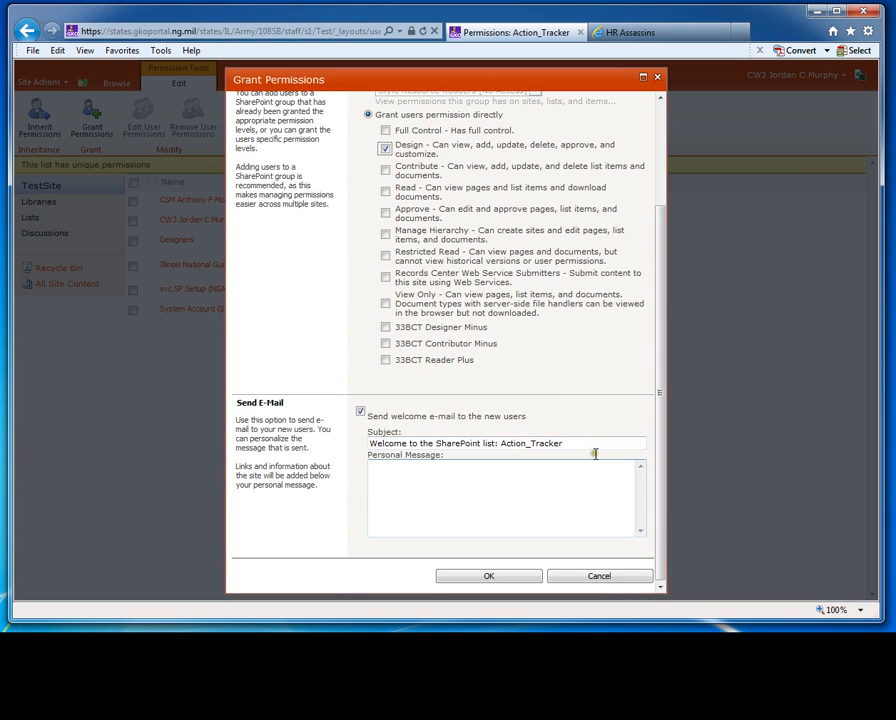
click(410, 485)
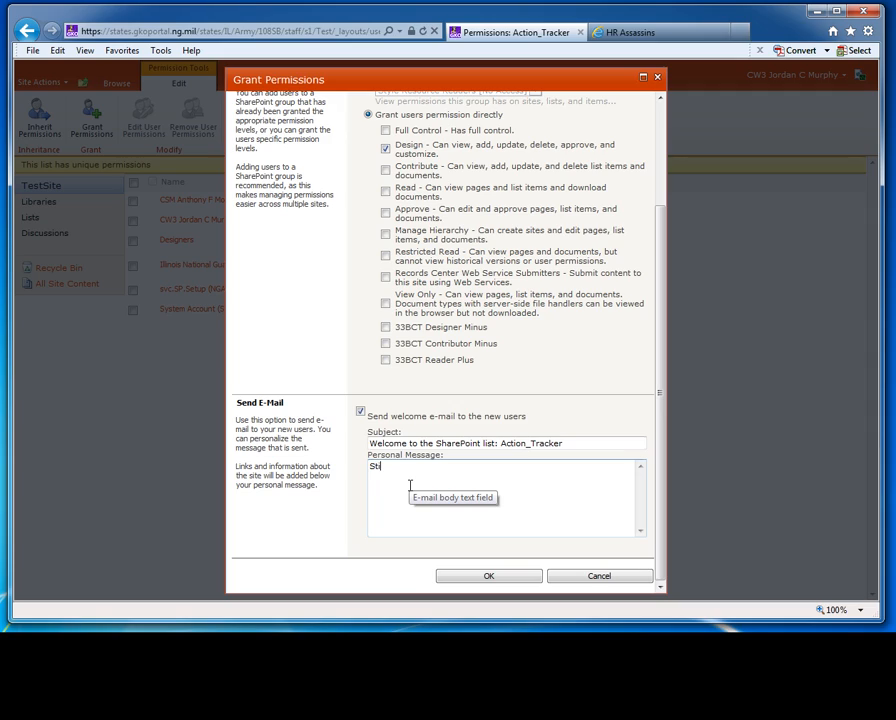
text(Still AG Tube Famous, you are welcome.)
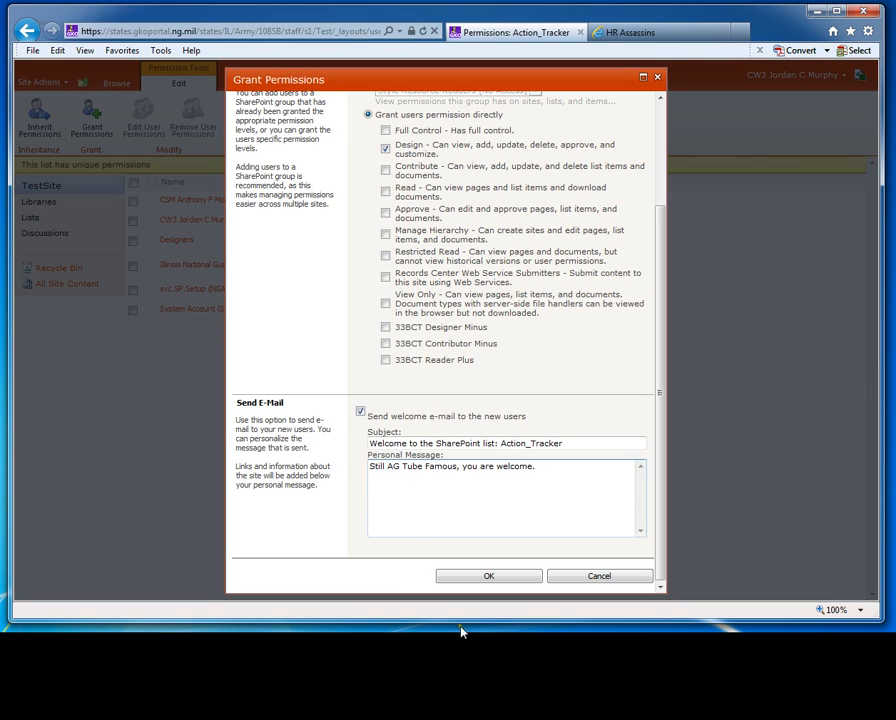
click(476, 577)
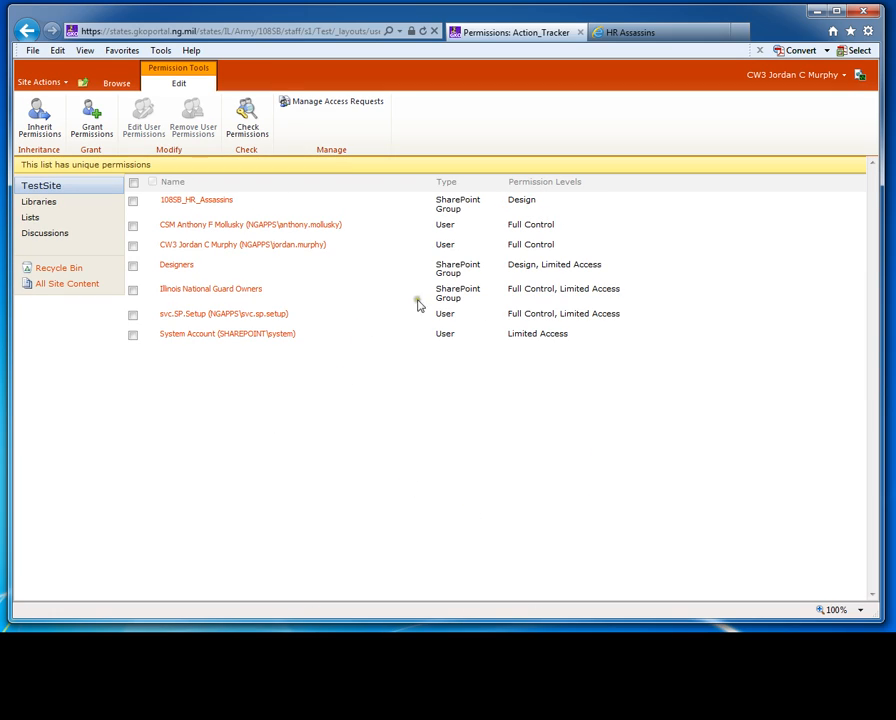
click(484, 448)
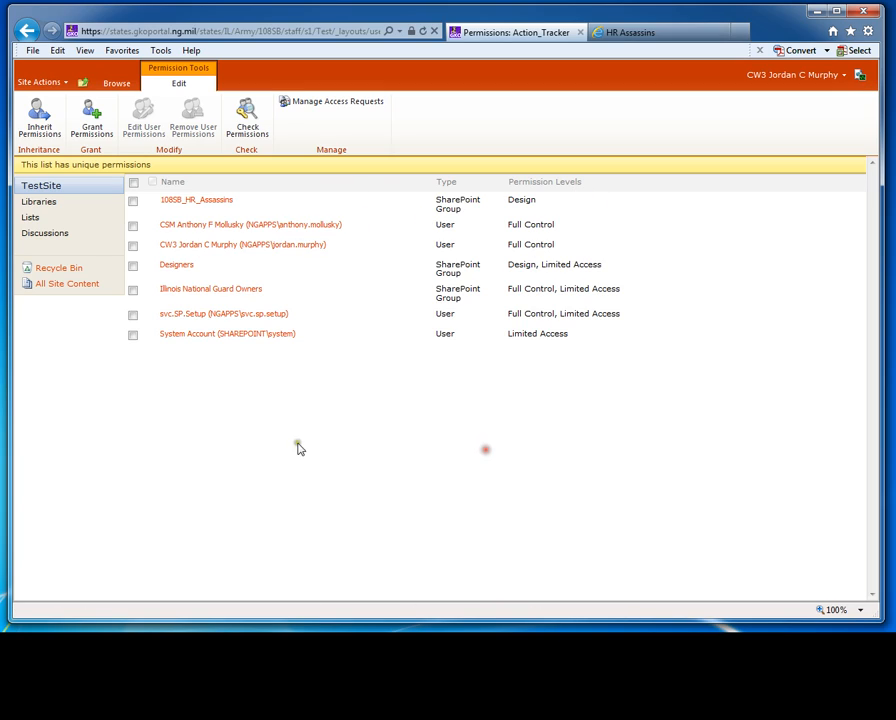